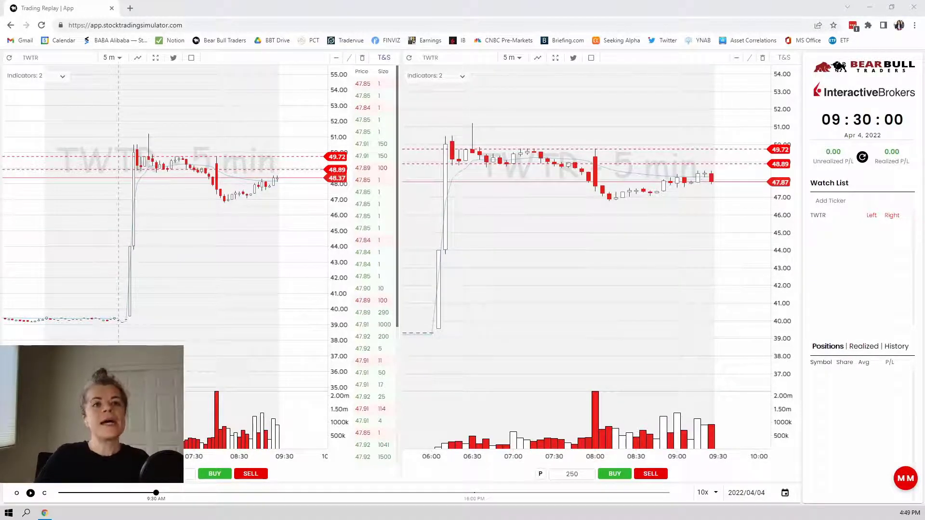
Step: Sketch marks at the premarket base and highs, then box the 49.72–48.89 band on the left chart
left_click_drag(114, 315, 157, 318)
left_click_drag(136, 135, 191, 131)
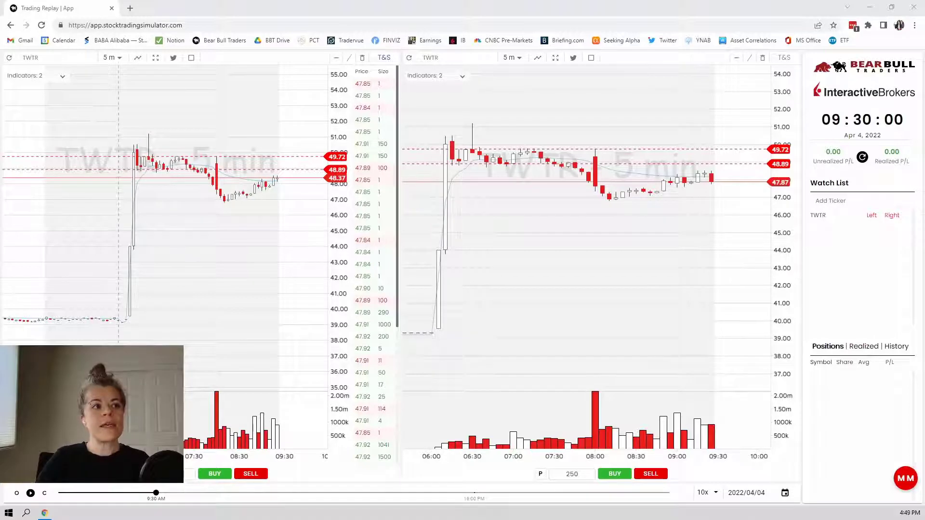
left_click_drag(131, 157, 219, 169)
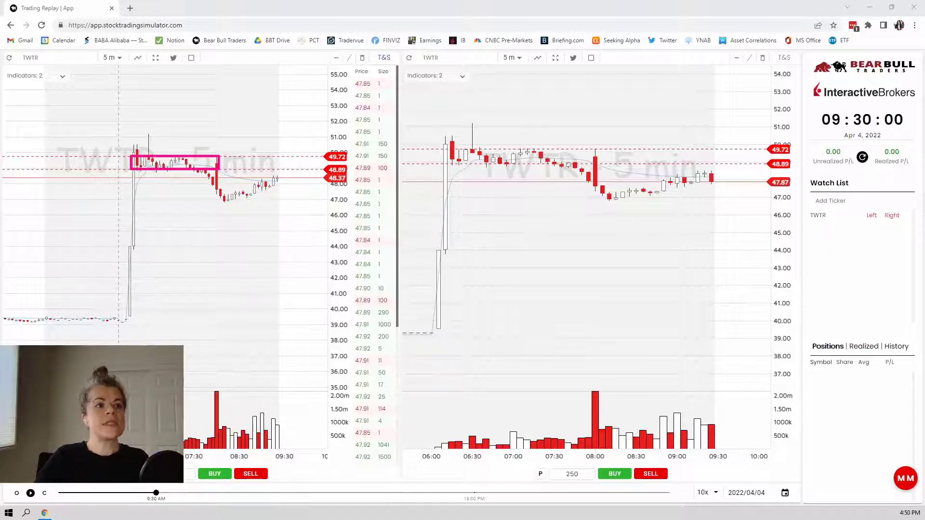
Step: Underline and circle the lows after the drop, then undo and clear all drawings
left_click_drag(217, 200, 254, 200)
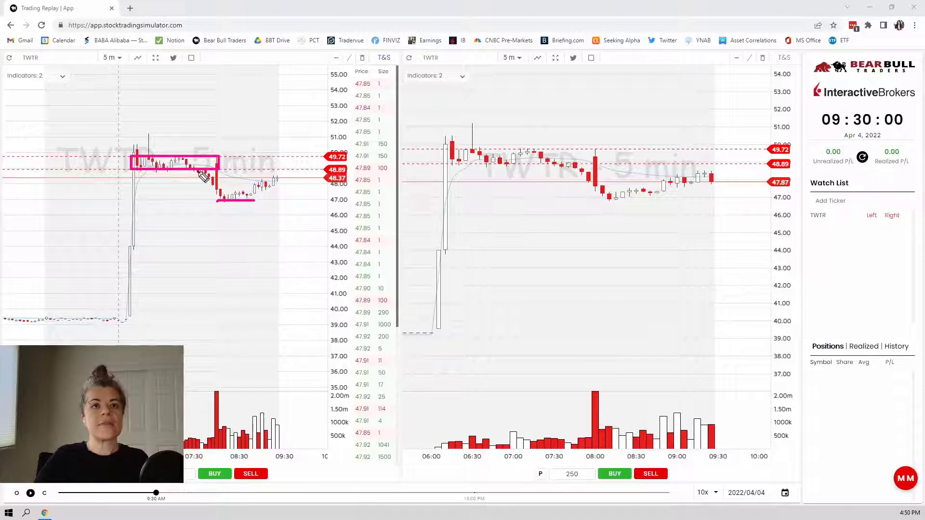
mouse_move(199, 172)
left_mouse_down()
mouse_move(235, 200)
mouse_move(288, 174)
left_mouse_up()
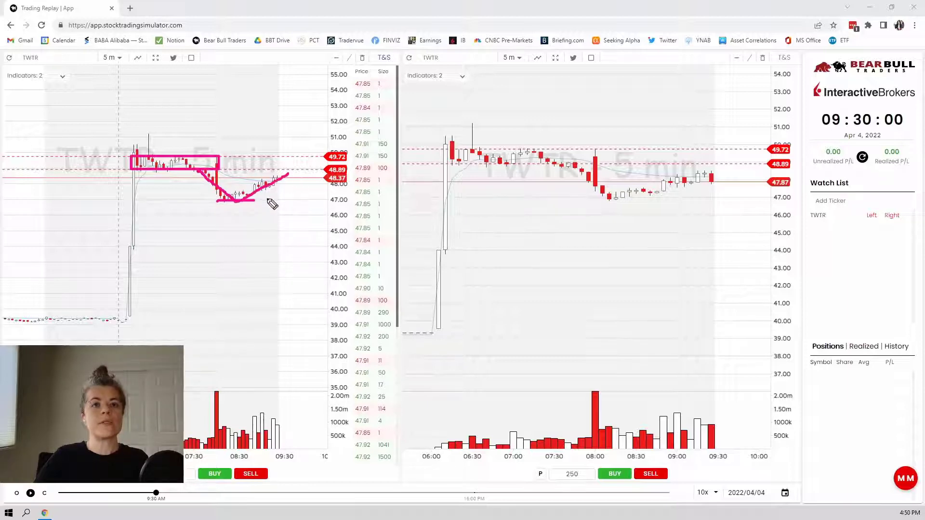
mouse_move(246, 202)
left_mouse_down()
mouse_move(218, 196)
mouse_move(258, 201)
mouse_move(245, 185)
mouse_move(212, 196)
mouse_move(250, 190)
left_mouse_up()
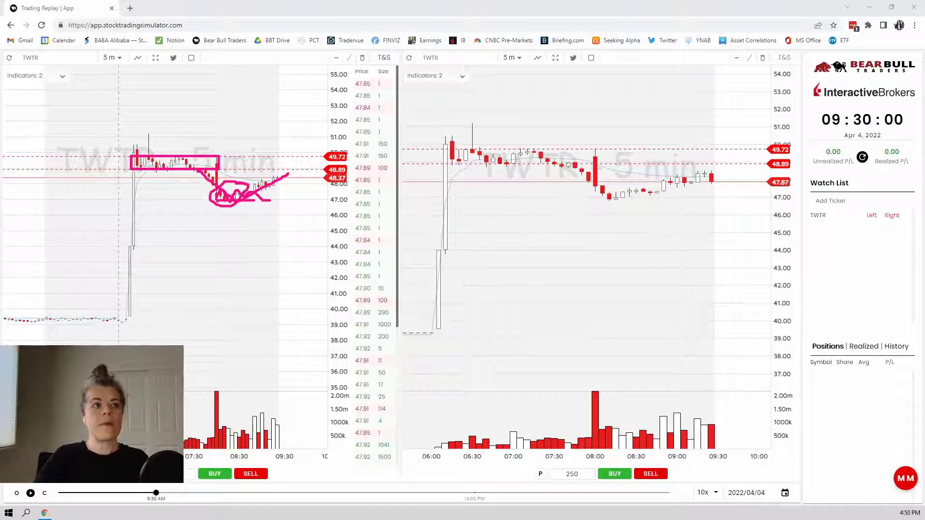
left_click_drag(144, 167, 219, 158)
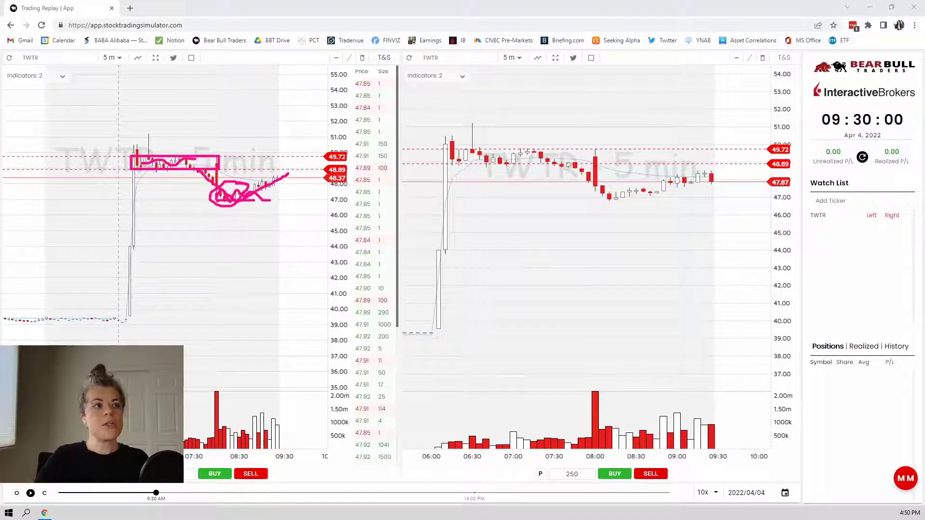
key("ctrl+z")
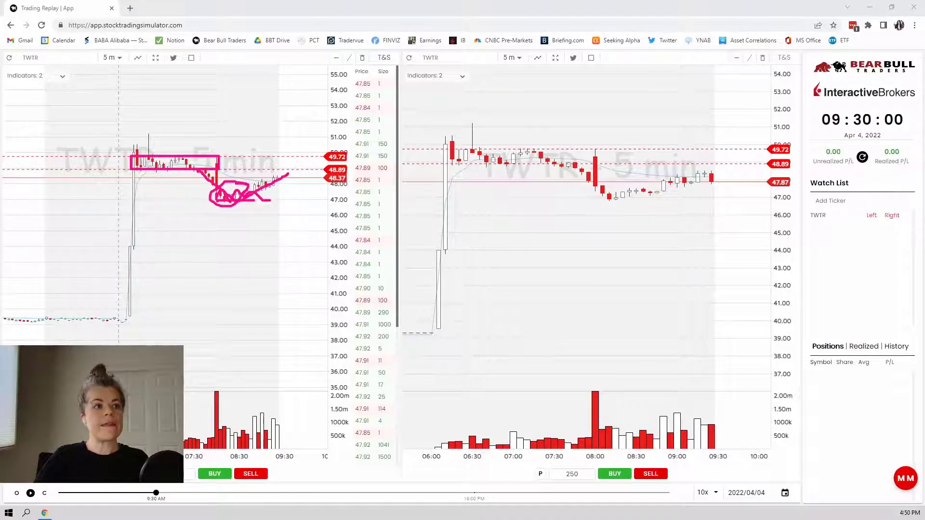
key("e")
Step: Redraw the underline of the lows and the bounce, and box the tall red candle
mouse_move(216, 199)
left_mouse_down()
mouse_move(253, 202)
mouse_move(327, 178)
left_mouse_up()
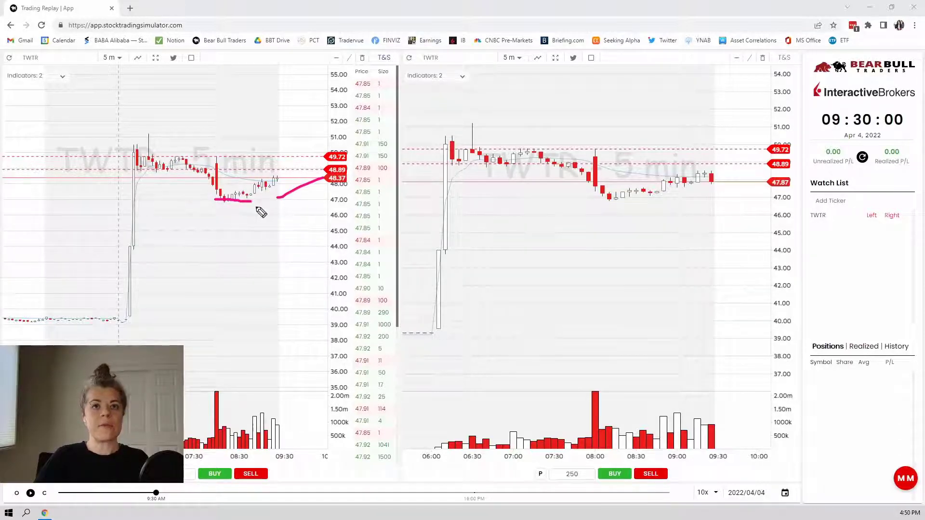
mouse_move(258, 206)
left_mouse_down()
mouse_move(272, 282)
mouse_move(250, 318)
left_mouse_up()
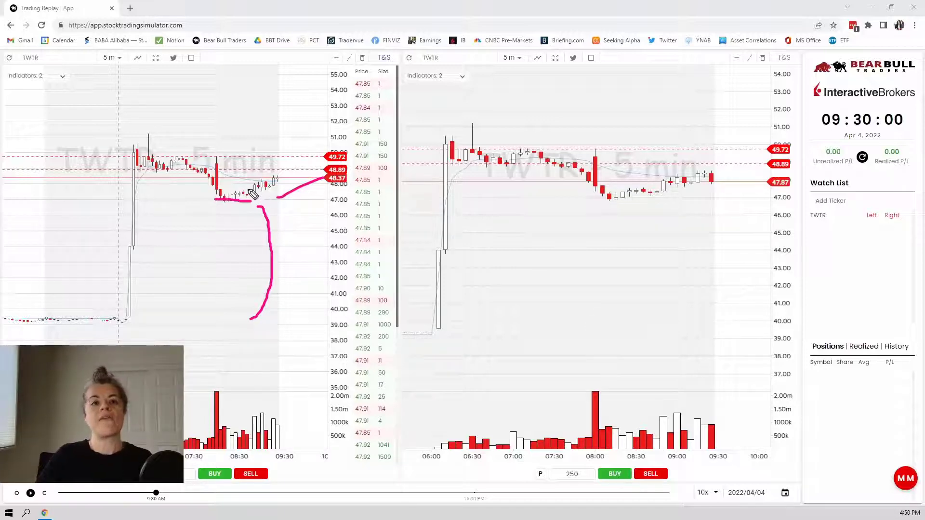
mouse_move(218, 164)
left_mouse_down()
mouse_move(234, 151)
mouse_move(231, 179)
mouse_move(220, 175)
left_mouse_up()
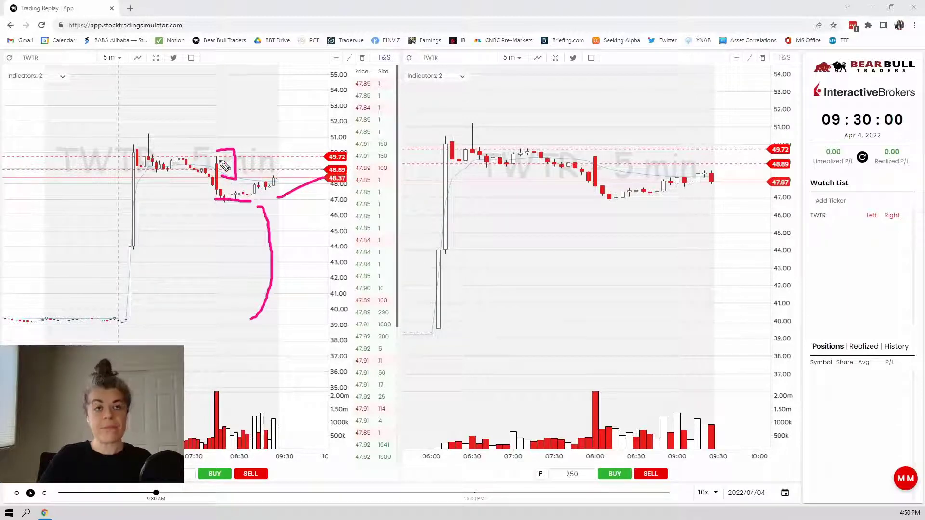
key("Escape")
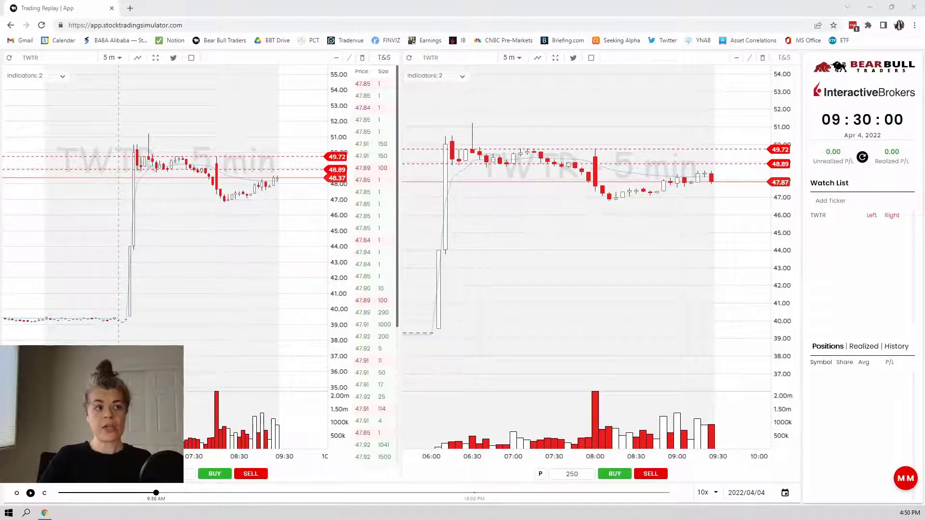
scroll(155, 256, "up", 4)
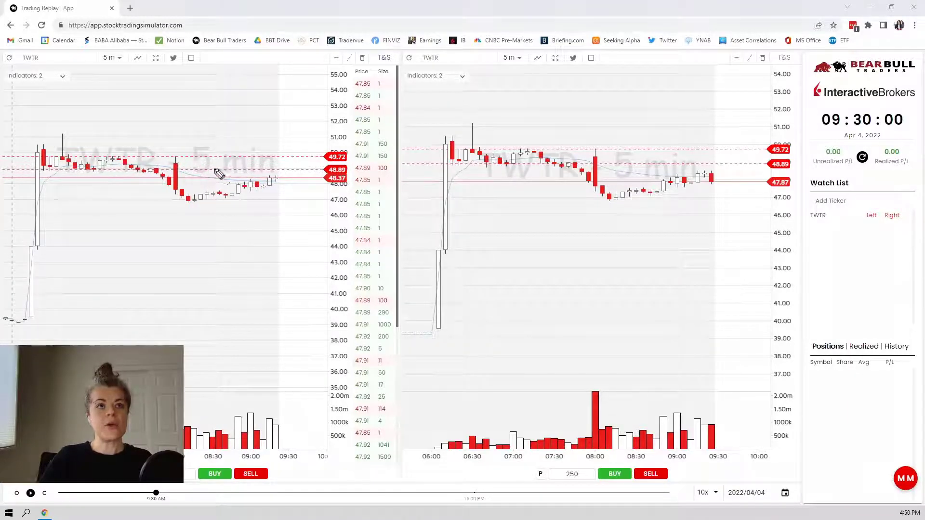
left_click_drag(175, 155, 187, 155)
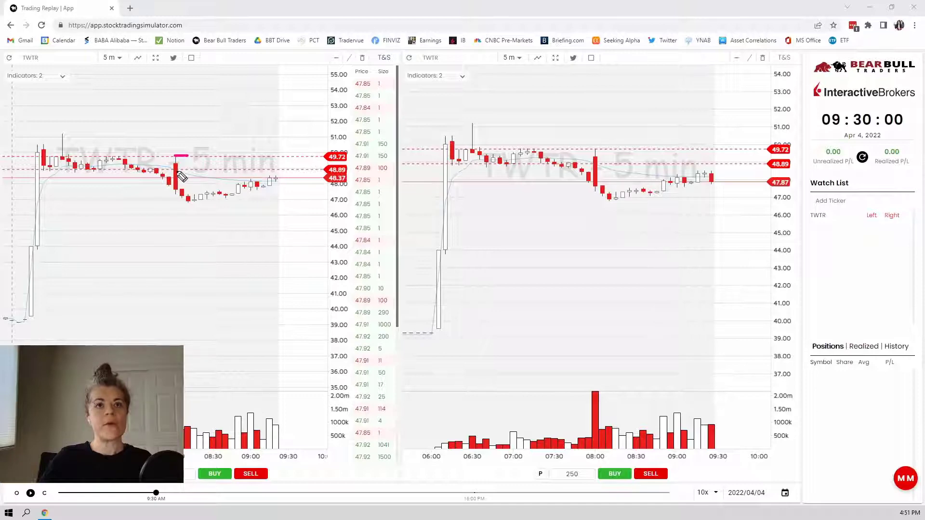
left_click_drag(175, 170, 188, 169)
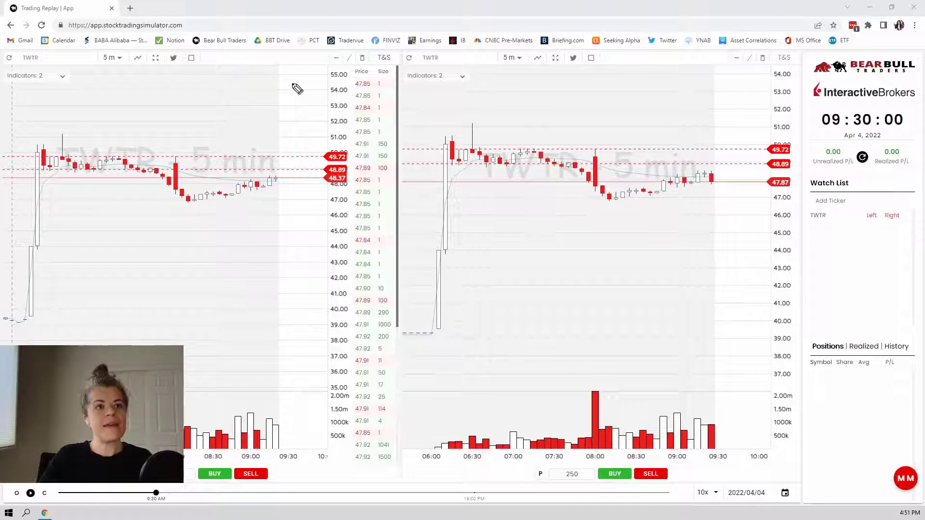
left_click_drag(173, 154, 163, 147)
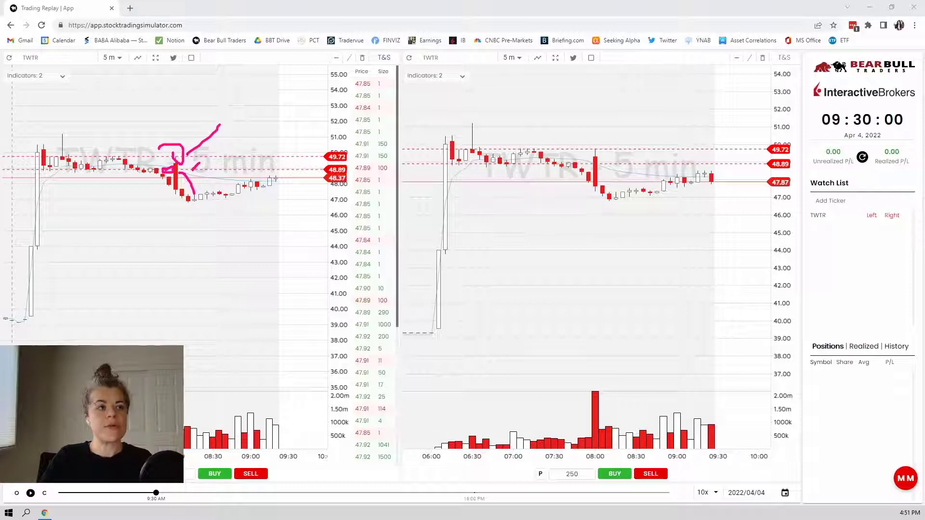
key("Escape")
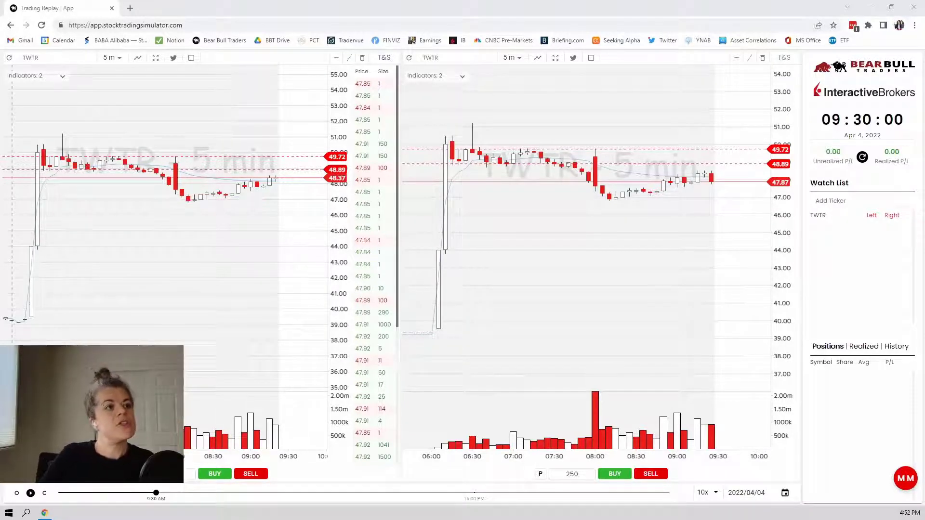
scroll(100, 232, "up", 5)
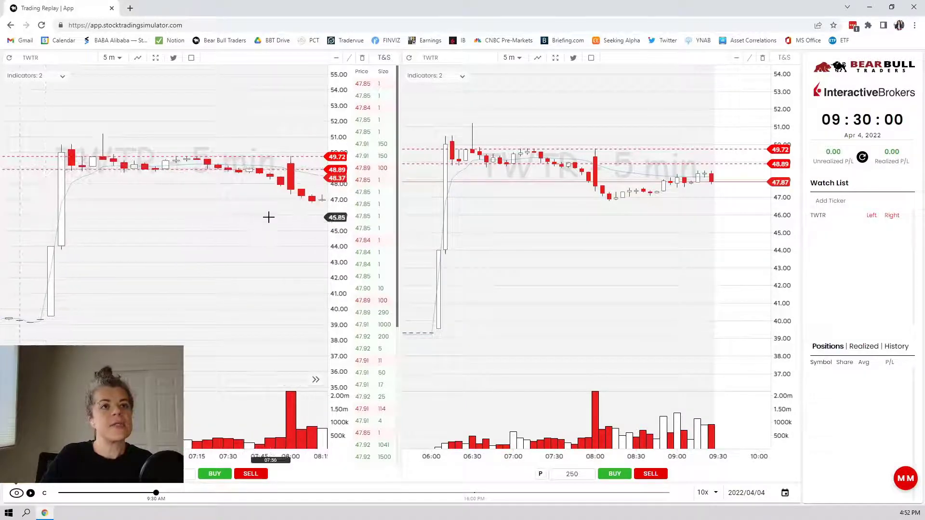
scroll(114, 199, "down", 5)
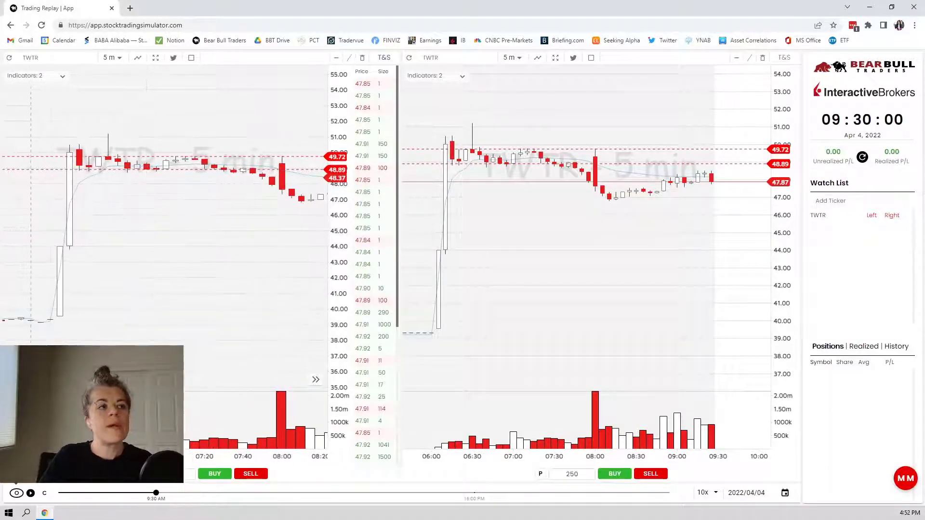
left_click_drag(85, 137, 113, 136)
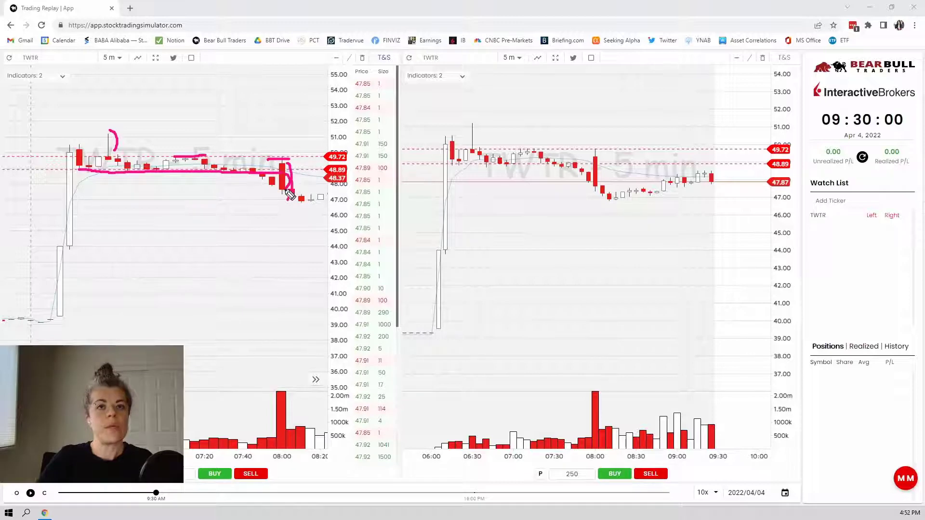
key("Escape")
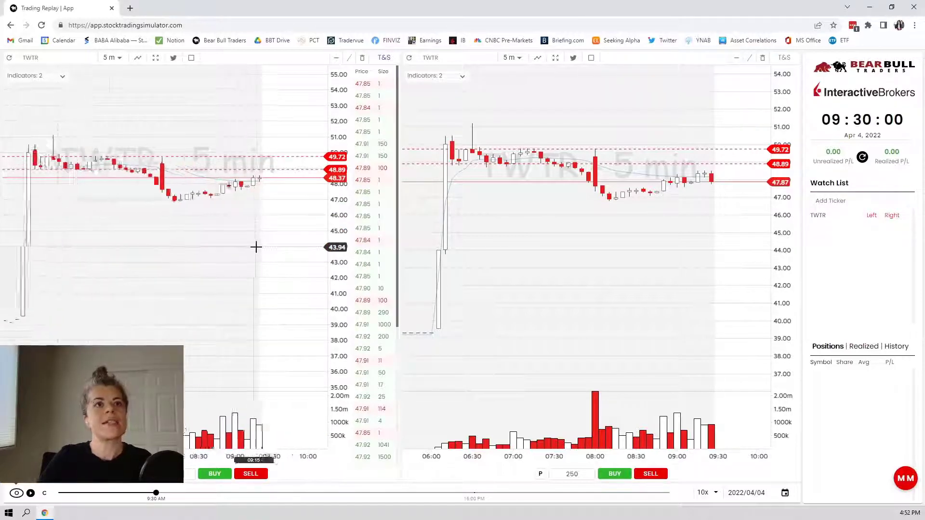
Step: Play the replay, pause at 09:31:49, then resume to about 09:37 with TWTR near 48.38
left_click(30, 493)
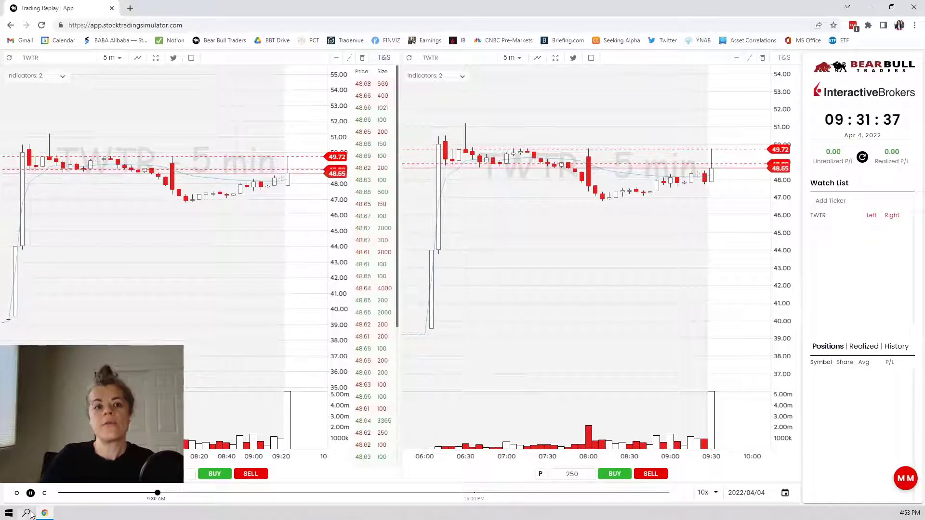
left_click(28, 493)
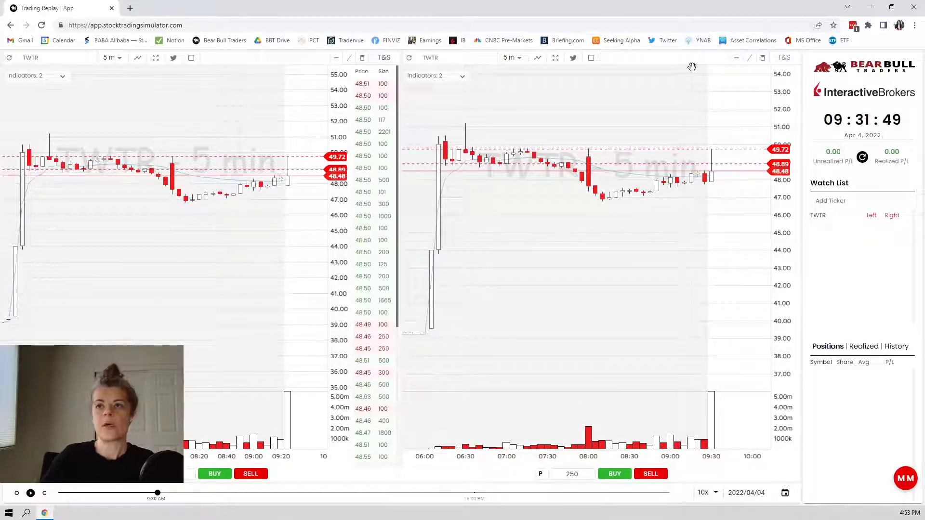
scroll(692, 66, "up", 3)
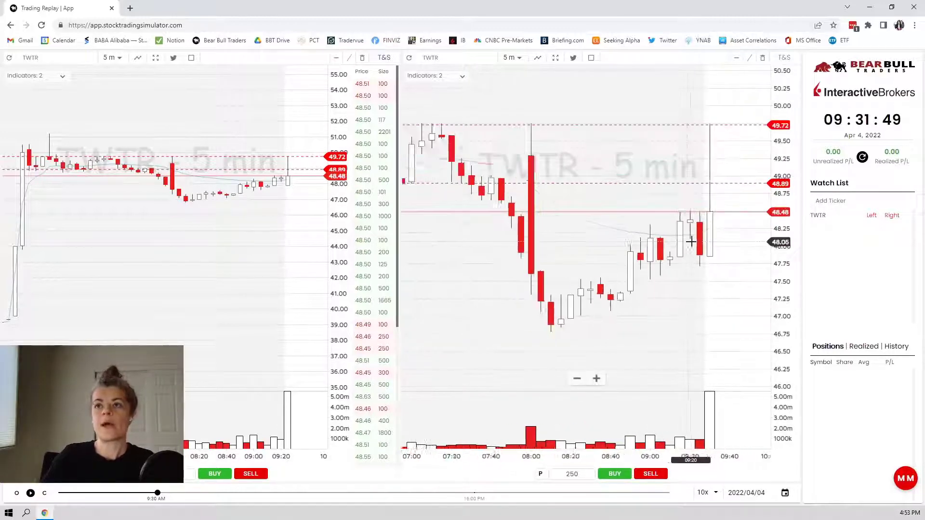
left_click(30, 493)
scroll(595, 233, "down", 3)
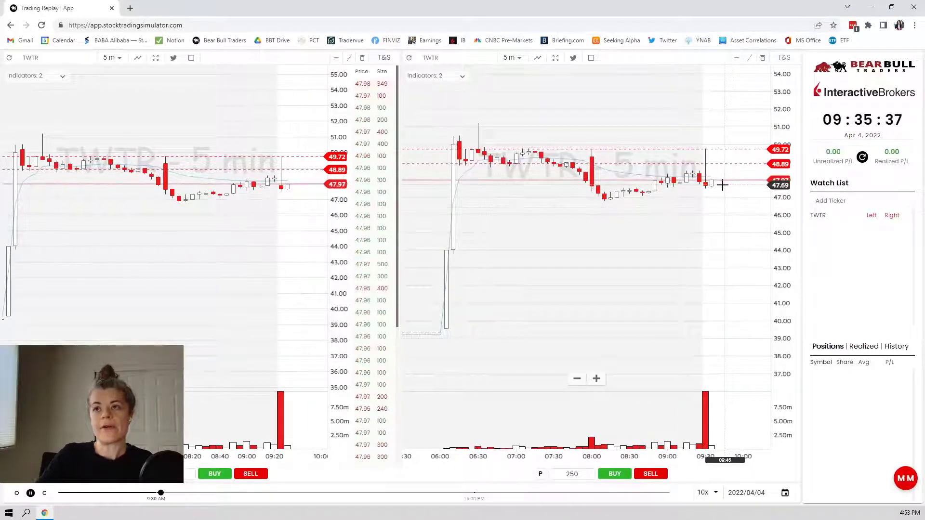
scroll(720, 368, "up", 2)
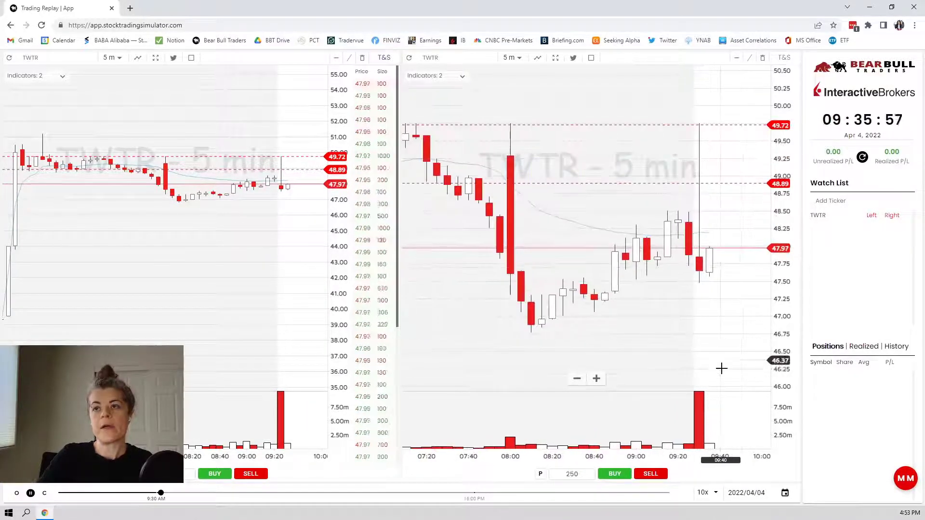
scroll(732, 328, "down", 3)
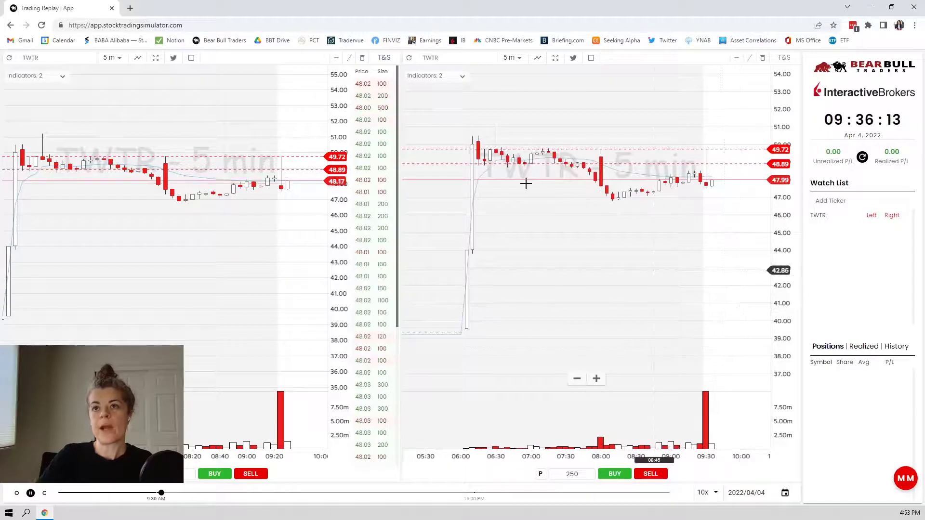
Step: Short 250 TWTR shares at an average of 48.41 and nudge the dashed stop line
left_click(650, 473)
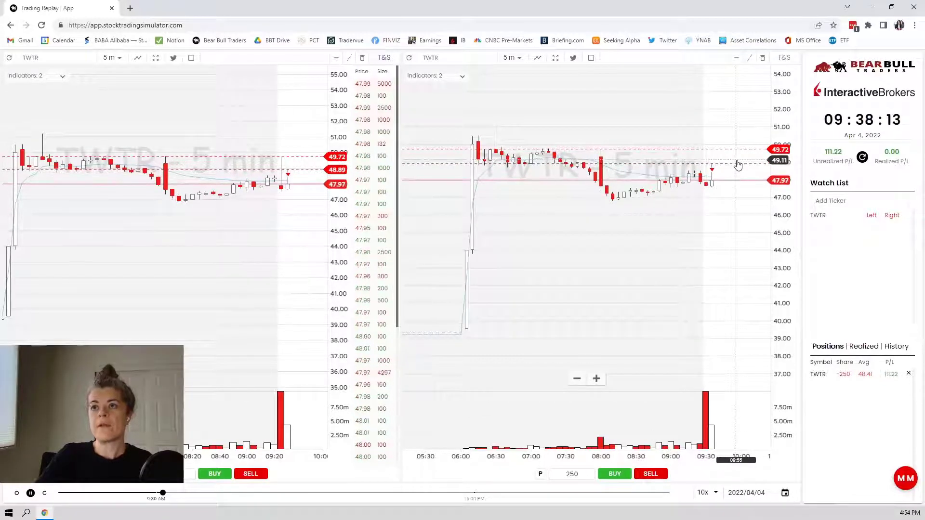
scroll(738, 166, "up", 3)
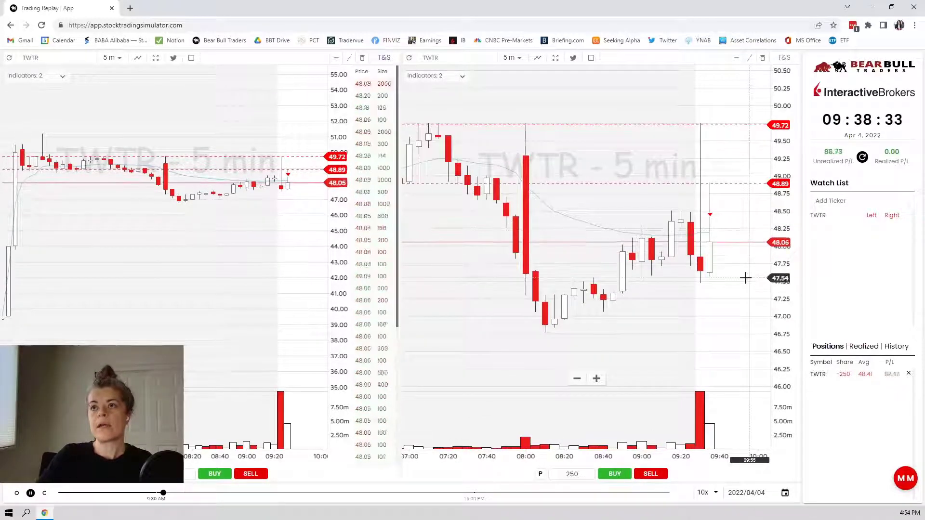
scroll(737, 267, "down", 1)
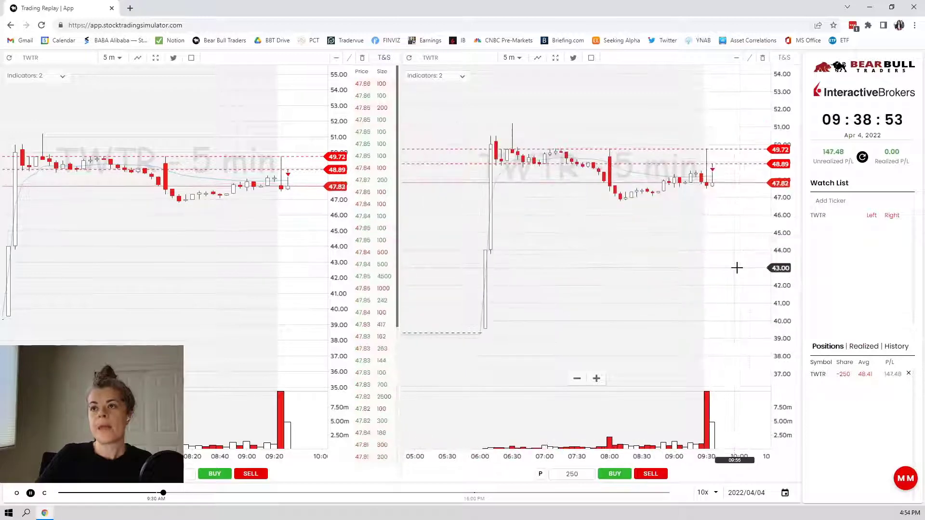
scroll(724, 218, "up", 1)
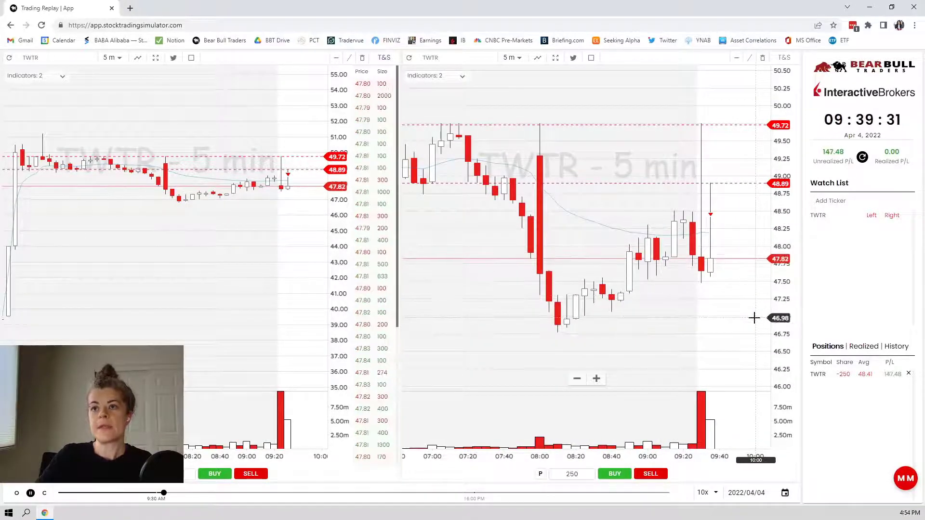
scroll(753, 317, "down", 3)
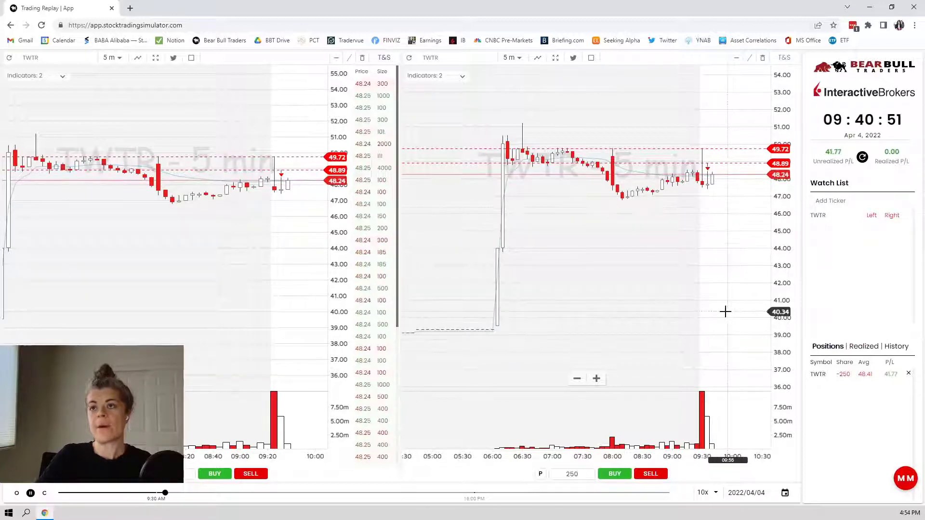
scroll(725, 311, "up", 3)
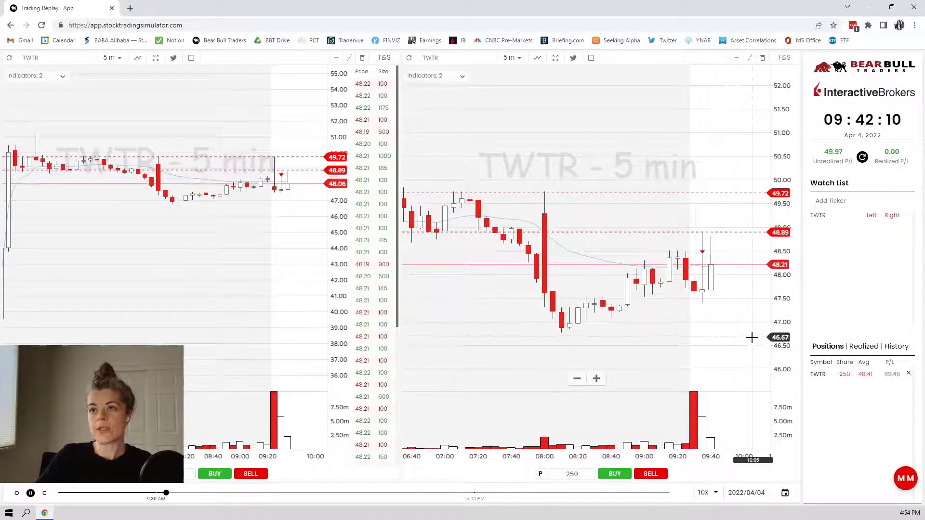
left_click_drag(726, 232, 730, 234)
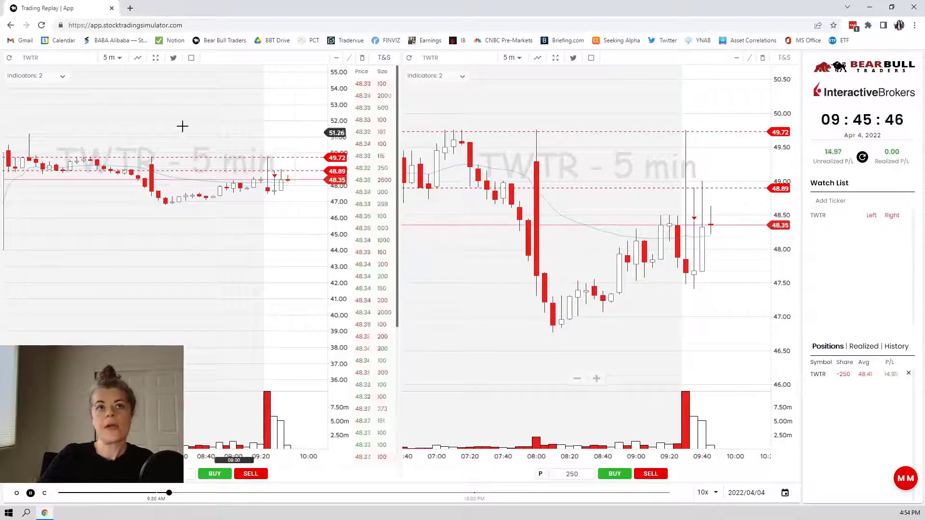
Step: Switch the left chart to 2-minute candles and pause the replay
left_click(112, 58)
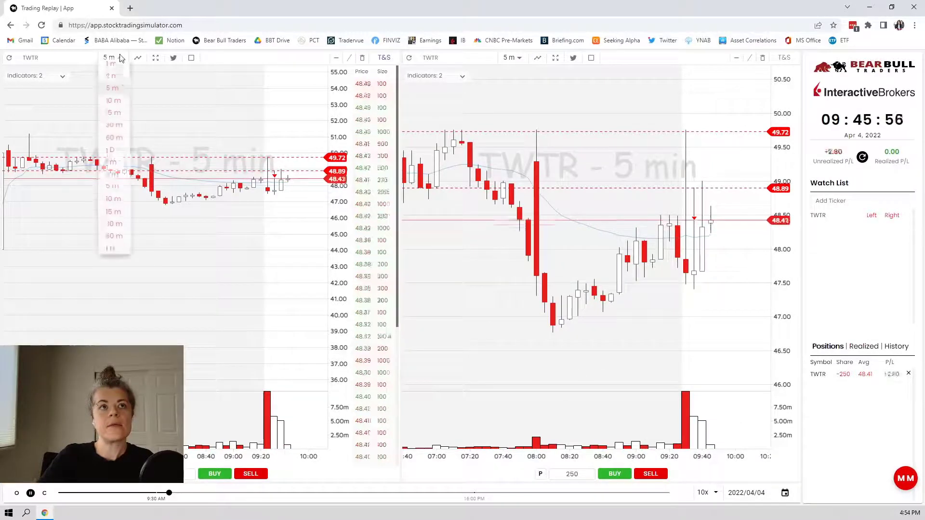
left_click(119, 79)
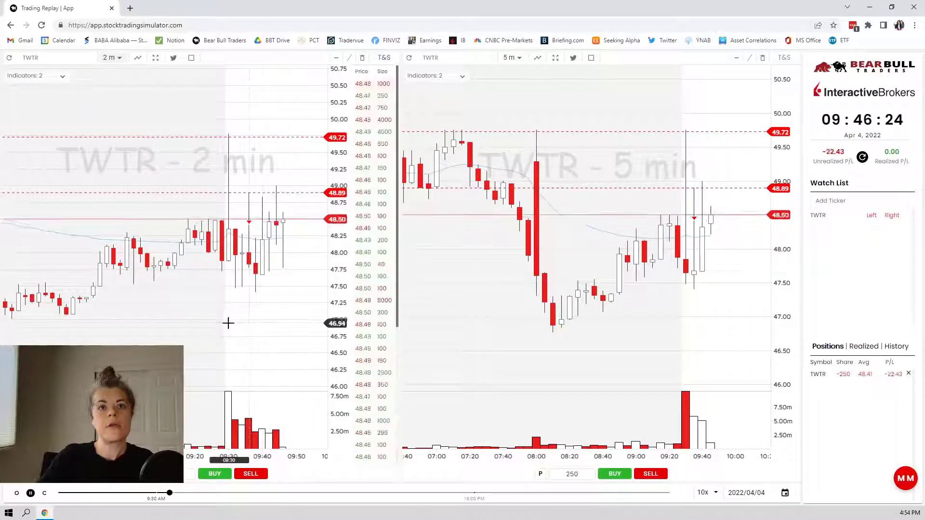
left_click(30, 492)
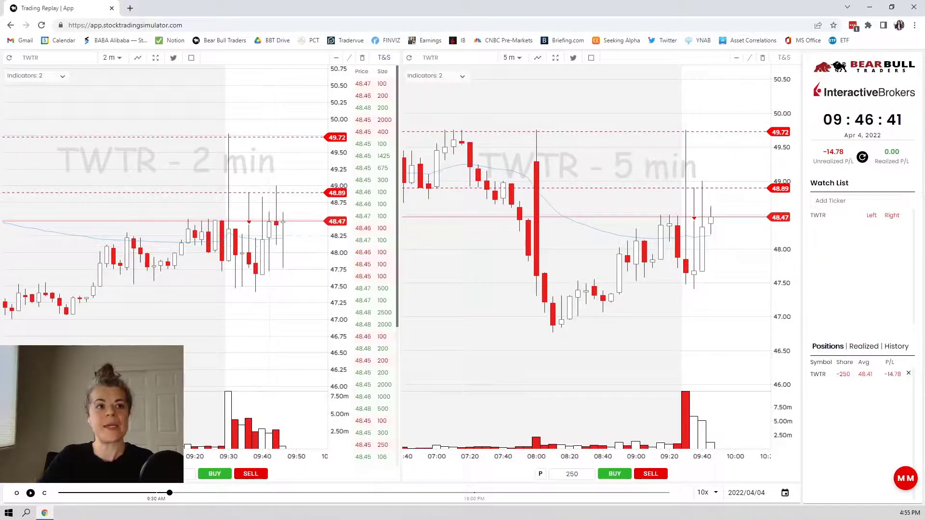
Step: Draw pink marks along and around the 48.89 level and under the bracket
left_click_drag(233, 194, 314, 195)
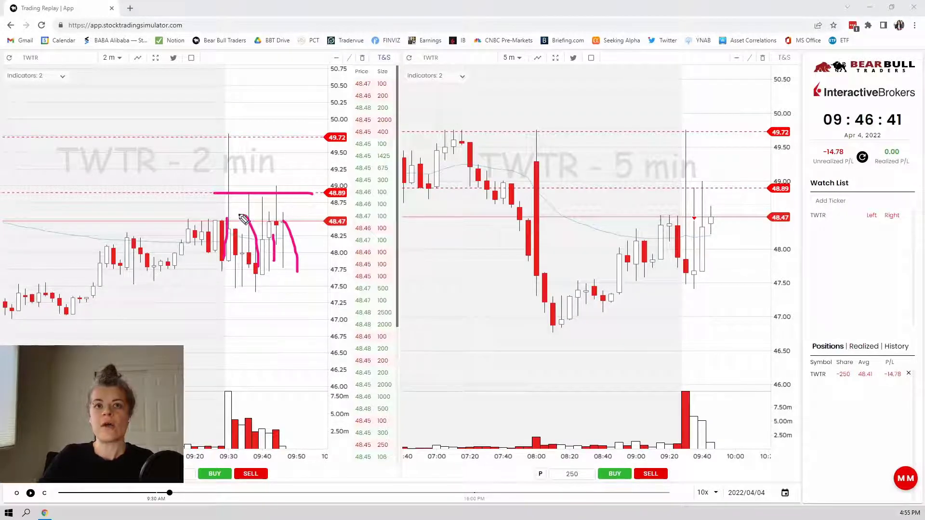
mouse_move(198, 189)
left_mouse_down()
mouse_move(186, 199)
mouse_move(203, 198)
mouse_move(197, 187)
left_mouse_up()
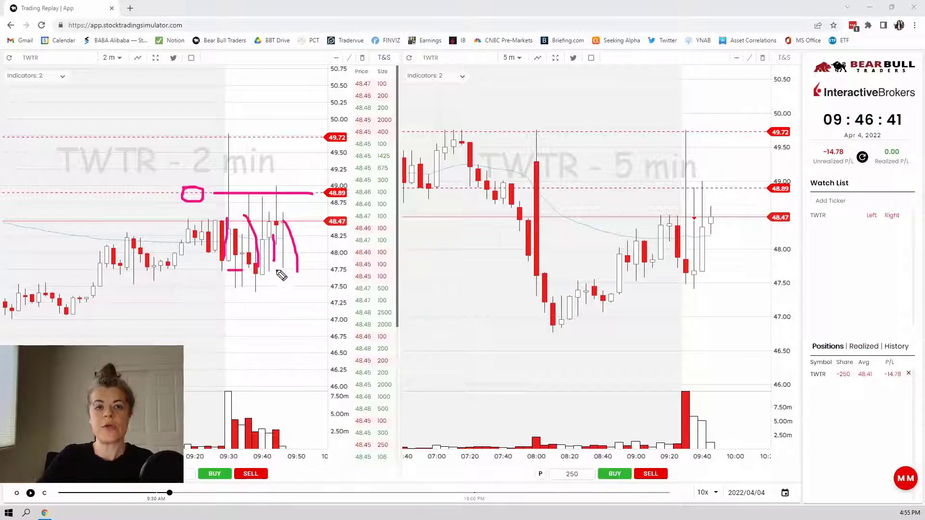
left_click_drag(276, 264, 286, 259)
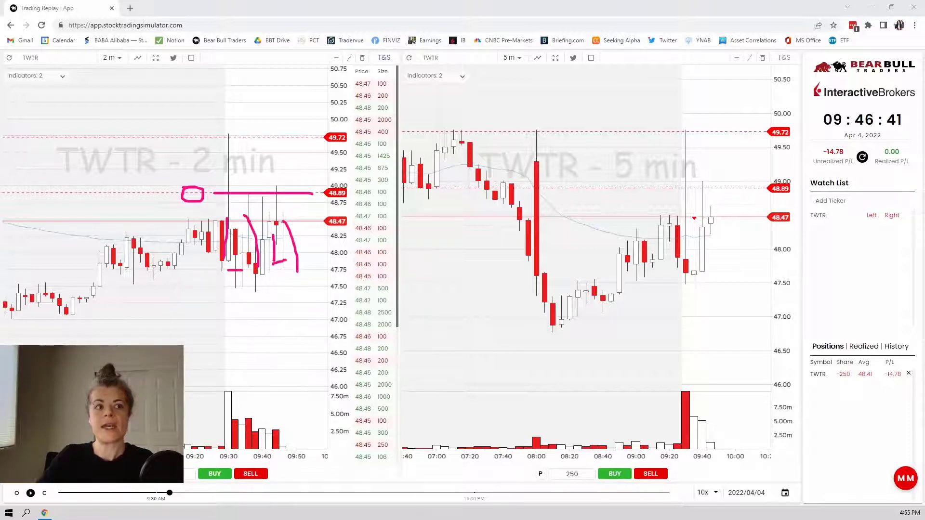
Step: Clear the pink sketches, resume the replay, and zoom out as TWTR slides to 47.40
key("Escape")
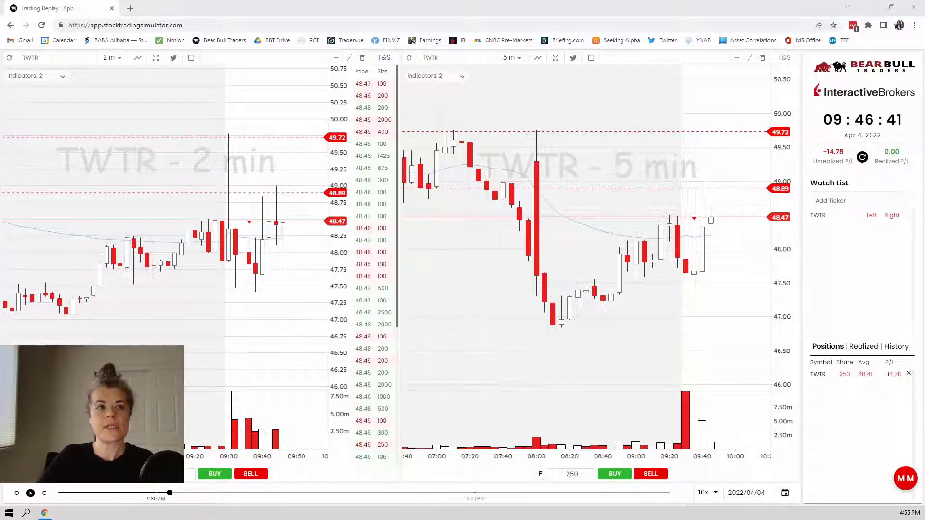
left_click(32, 492)
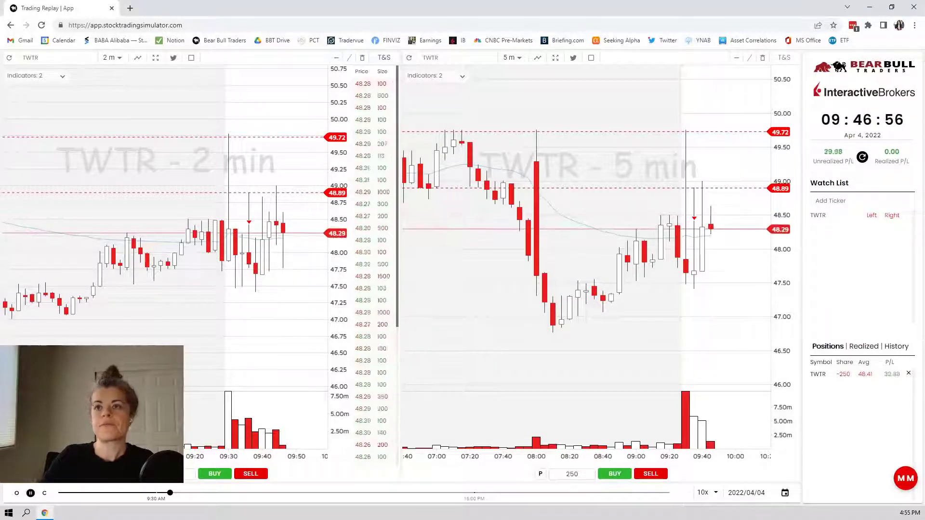
scroll(245, 336, "down", 3)
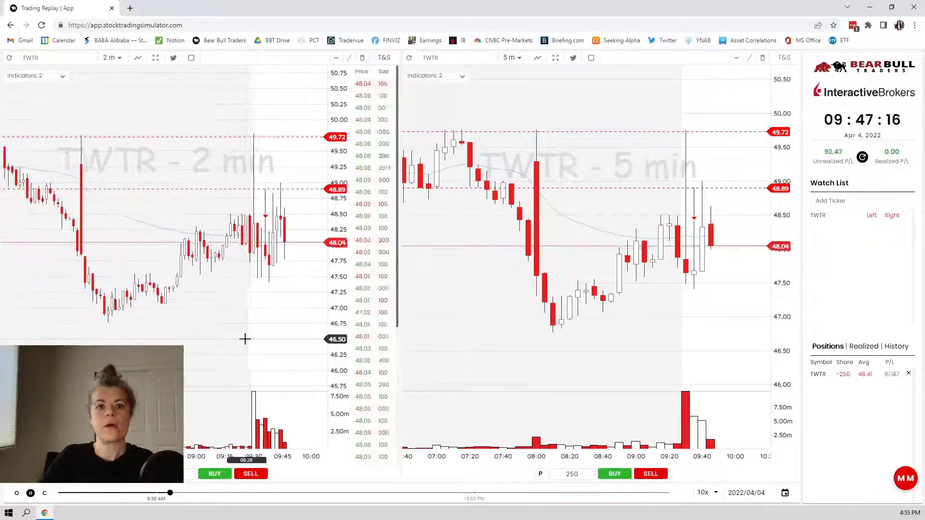
scroll(245, 339, "down", 1)
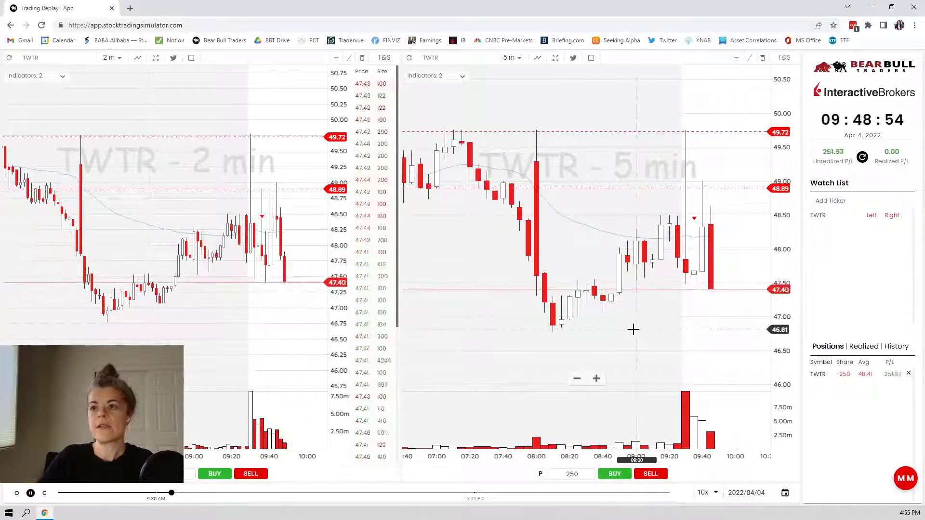
Step: Mark a horizontal level at 47.07 and cover 125 short shares for 103.75 realized
double_click(586, 474)
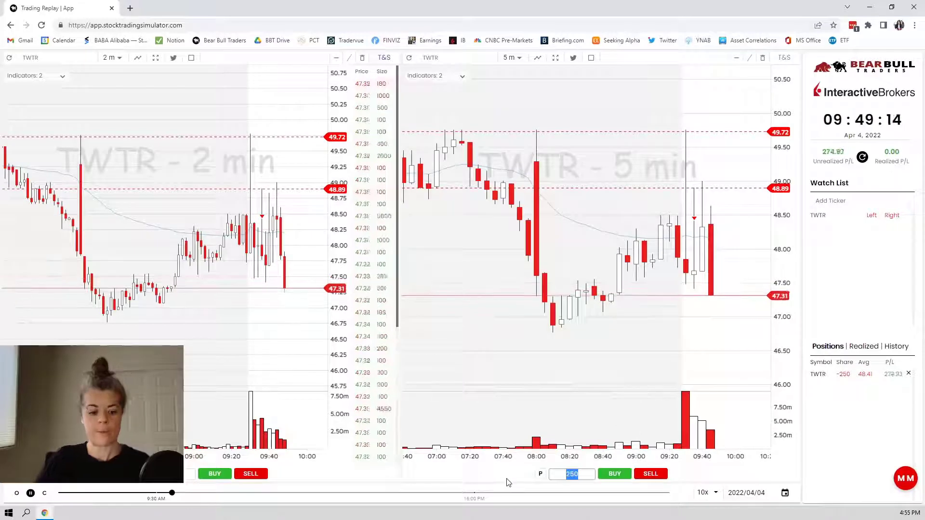
type("125")
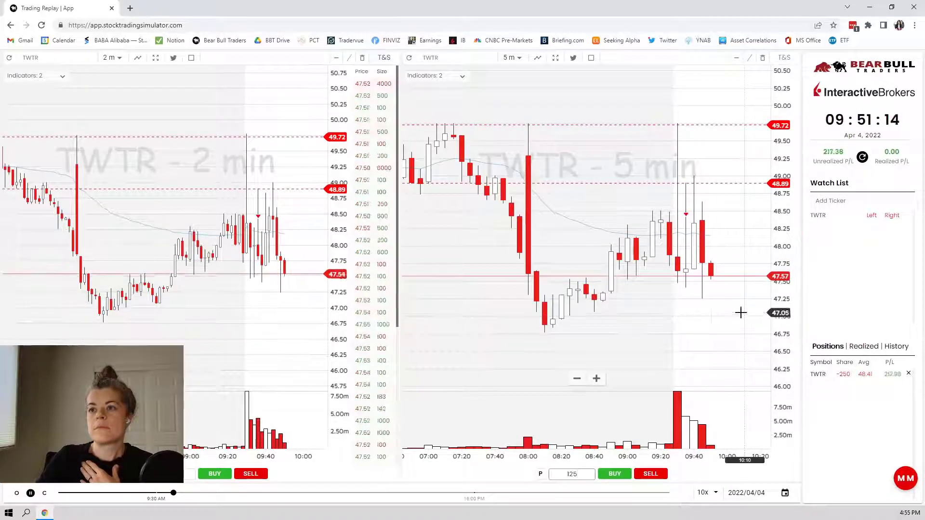
left_click(735, 57)
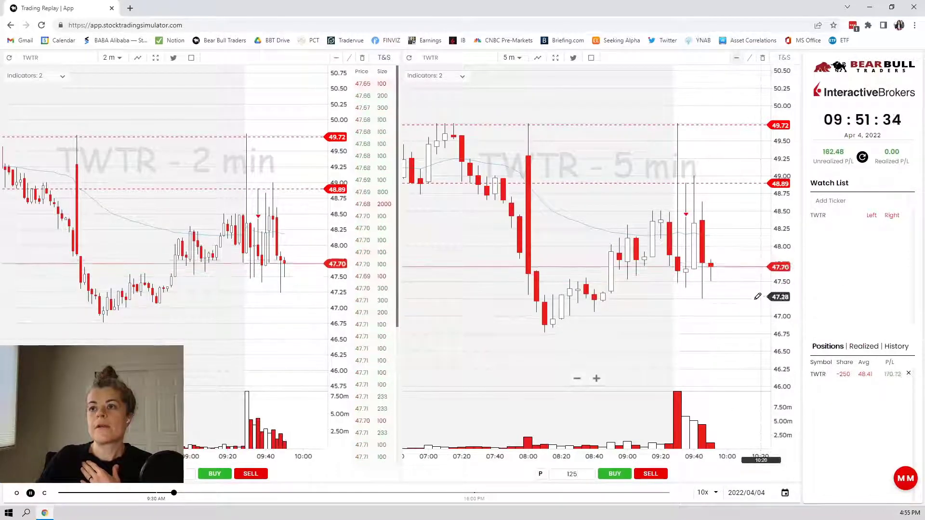
left_click(759, 308)
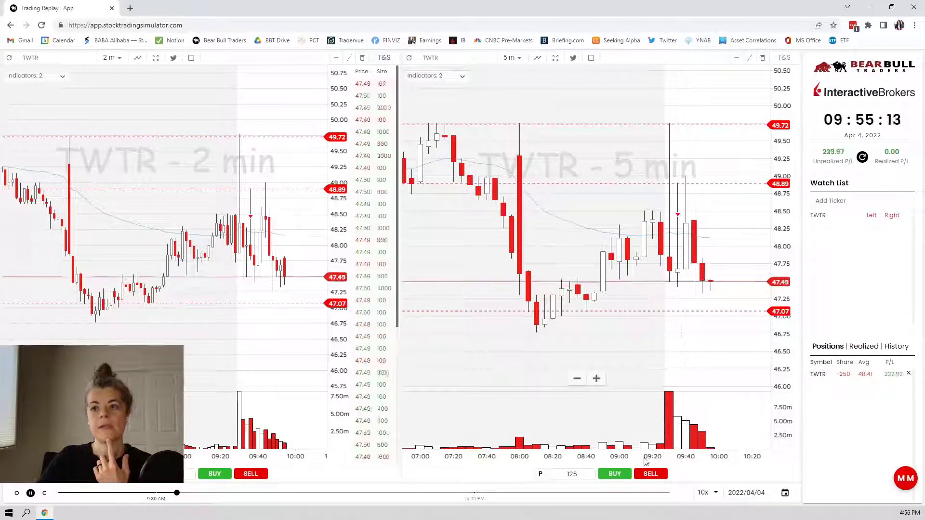
left_click(614, 474)
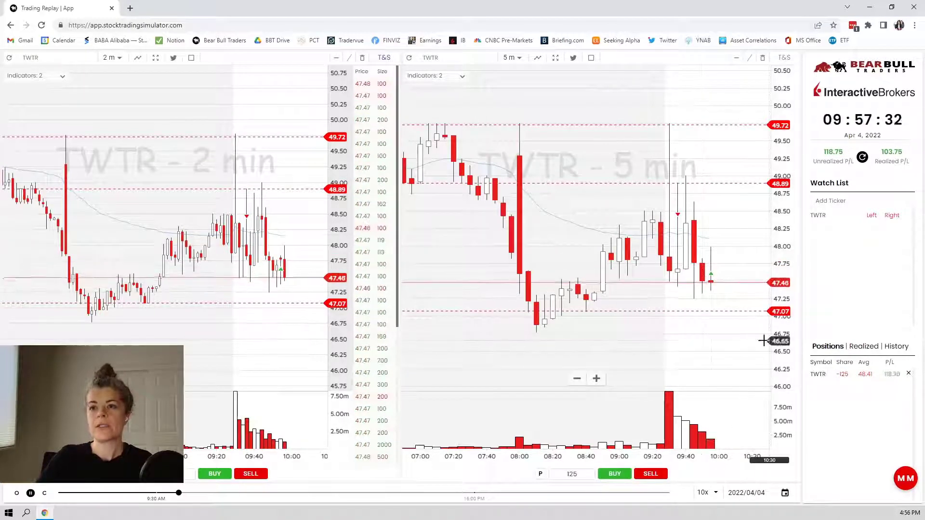
Step: Buy 75 shares to cover, lifting realized profit to 200.50 with 50 still short
double_click(554, 472)
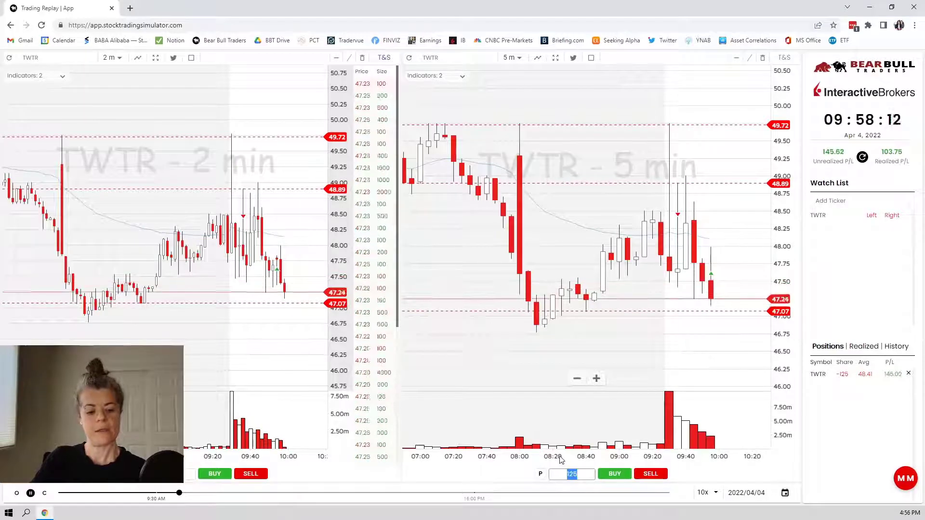
type("75")
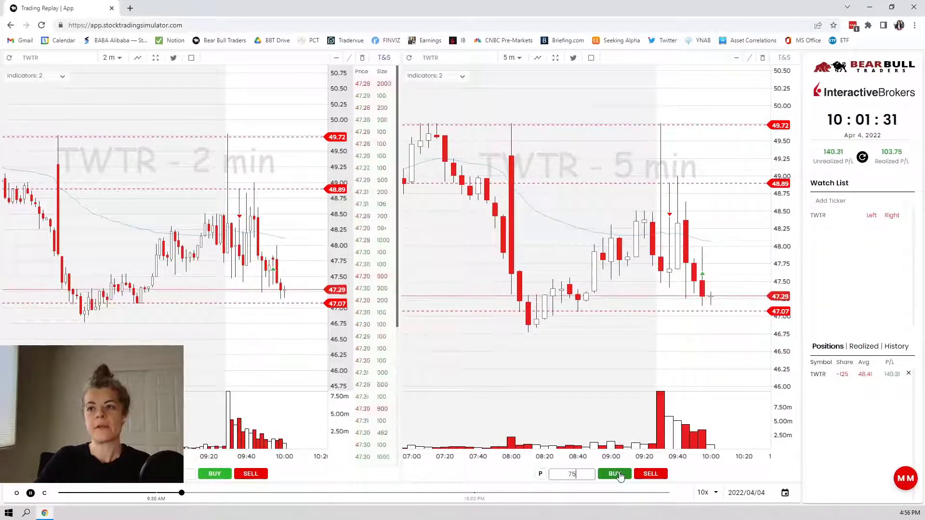
left_click(620, 476)
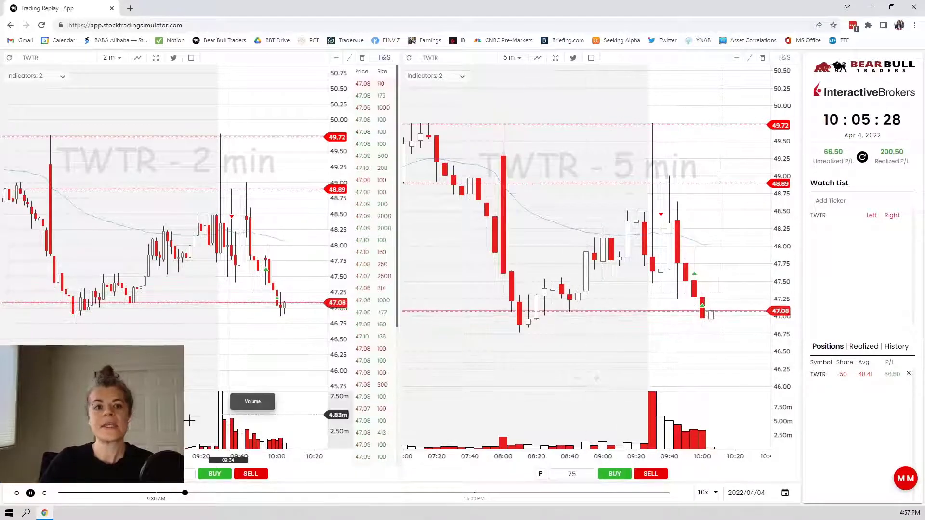
left_click(31, 492)
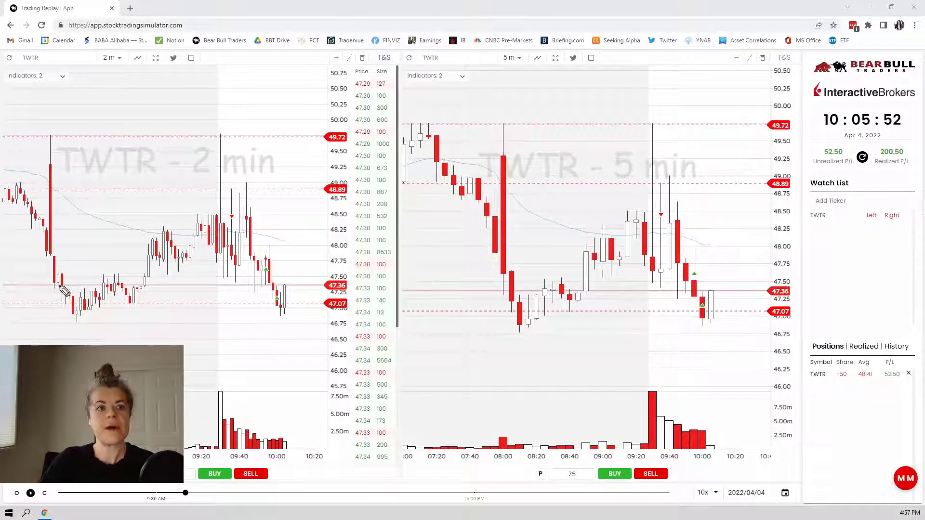
left_click_drag(42, 286, 168, 284)
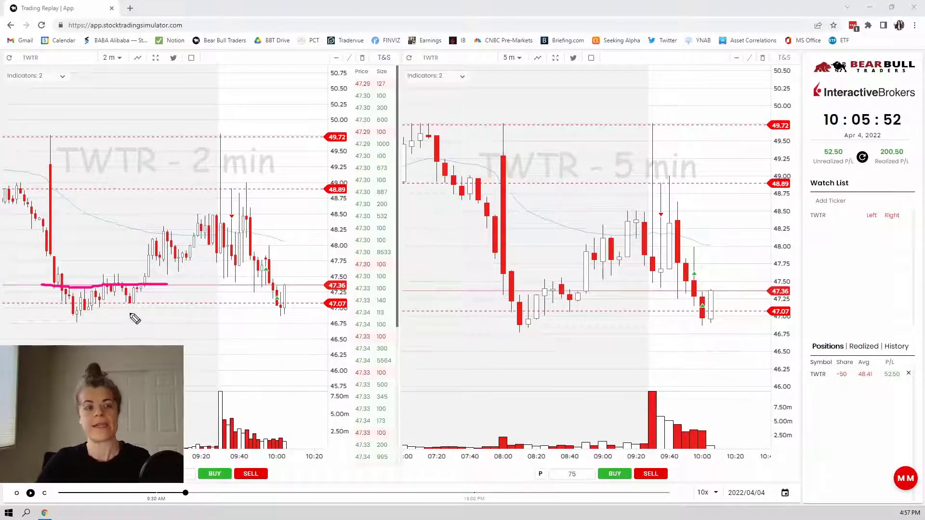
mouse_move(56, 307)
left_mouse_down()
mouse_move(76, 309)
mouse_move(95, 289)
mouse_move(107, 302)
mouse_move(131, 297)
left_mouse_up()
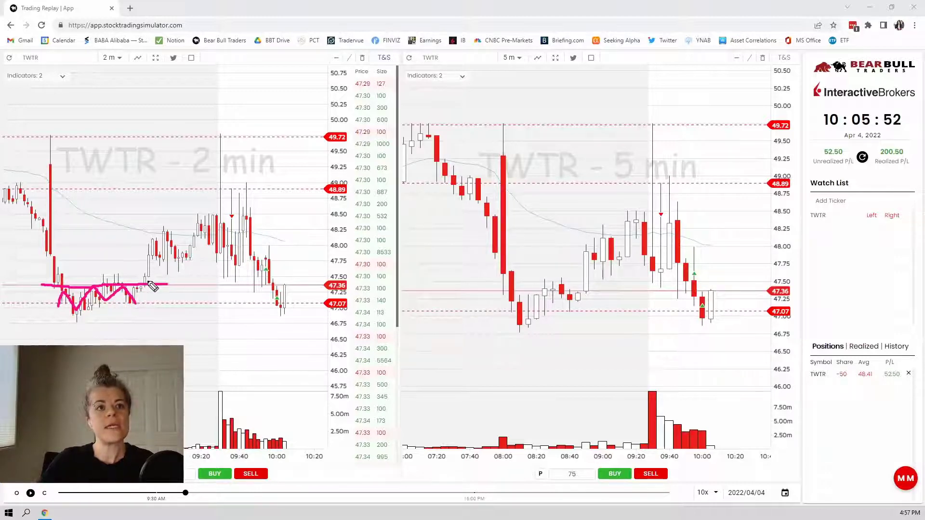
left_click_drag(157, 278, 159, 249)
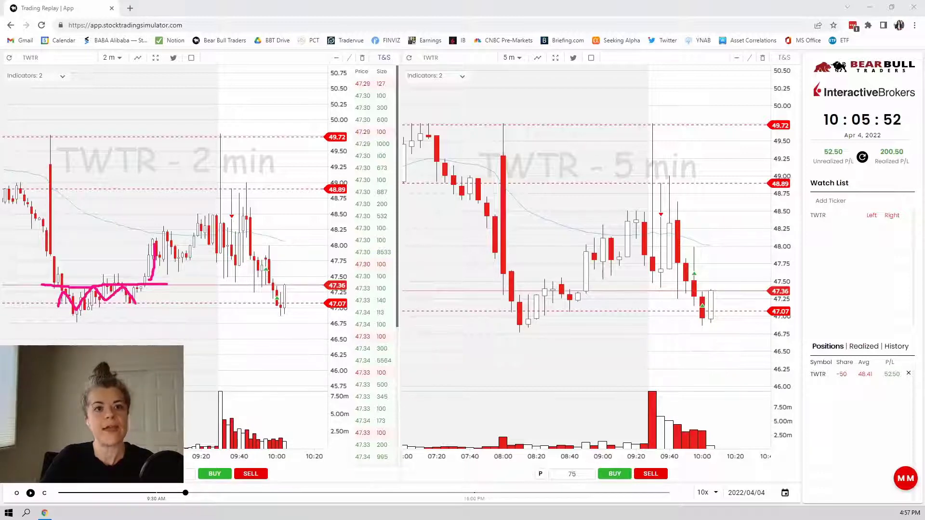
key("Escape")
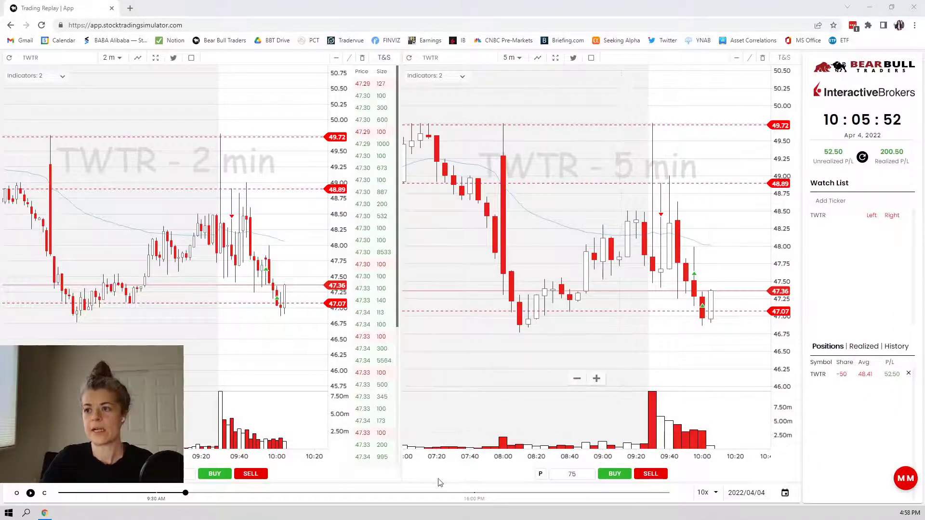
Step: Resume the replay, jump ahead to about 10:23, and cover the last 50 short shares
double_click(572, 473)
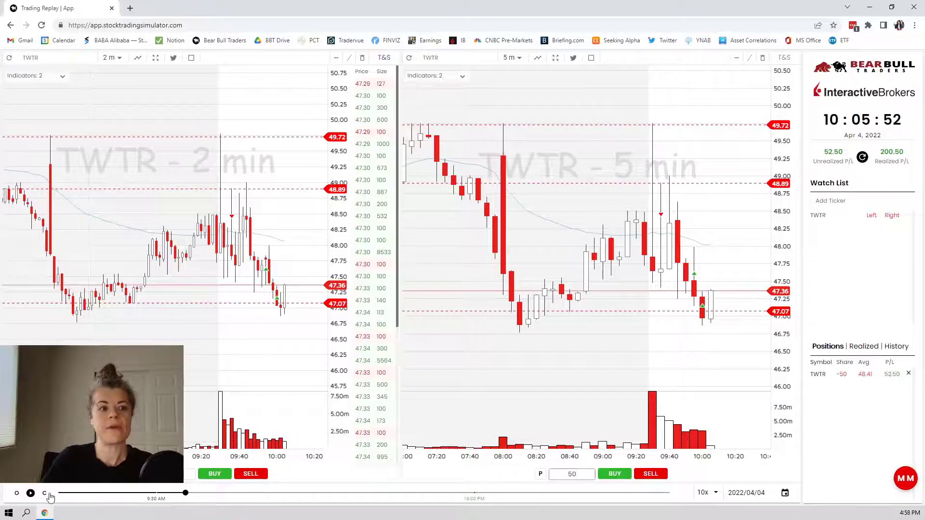
left_click(31, 493)
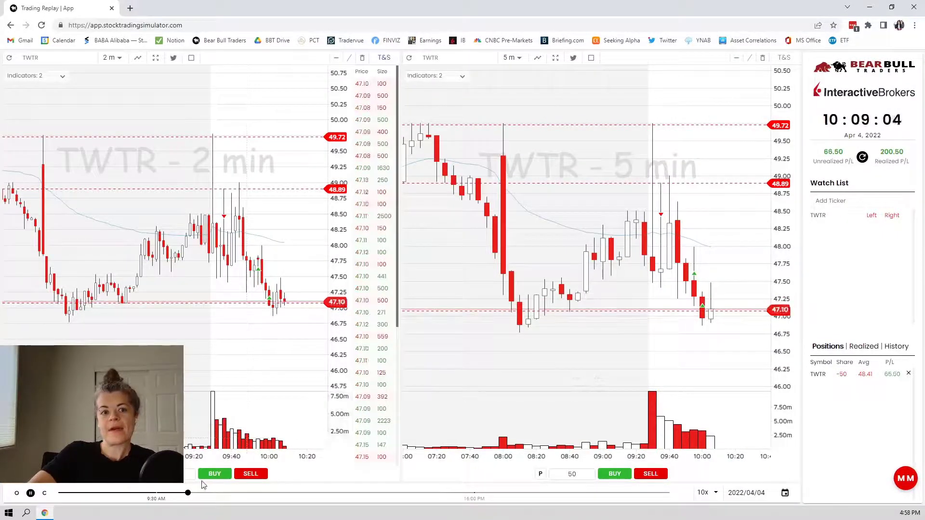
left_click(200, 494)
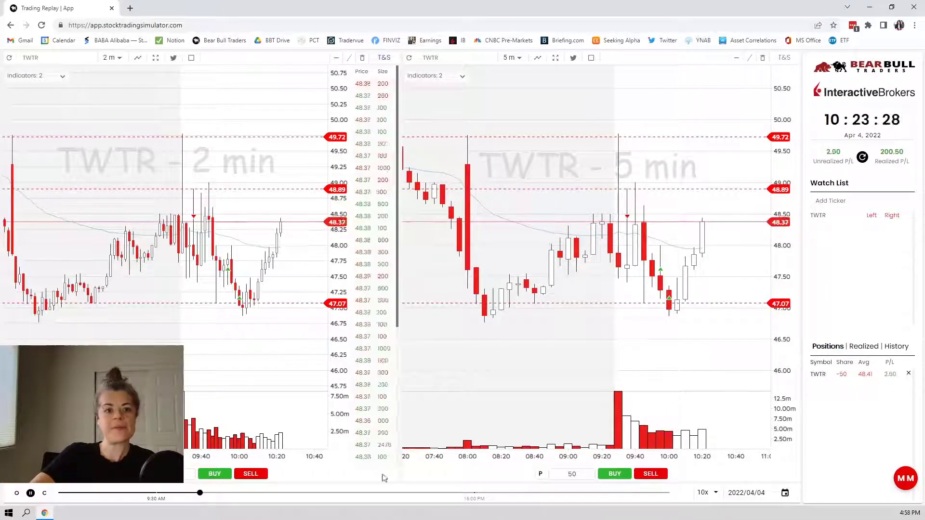
left_click(614, 474)
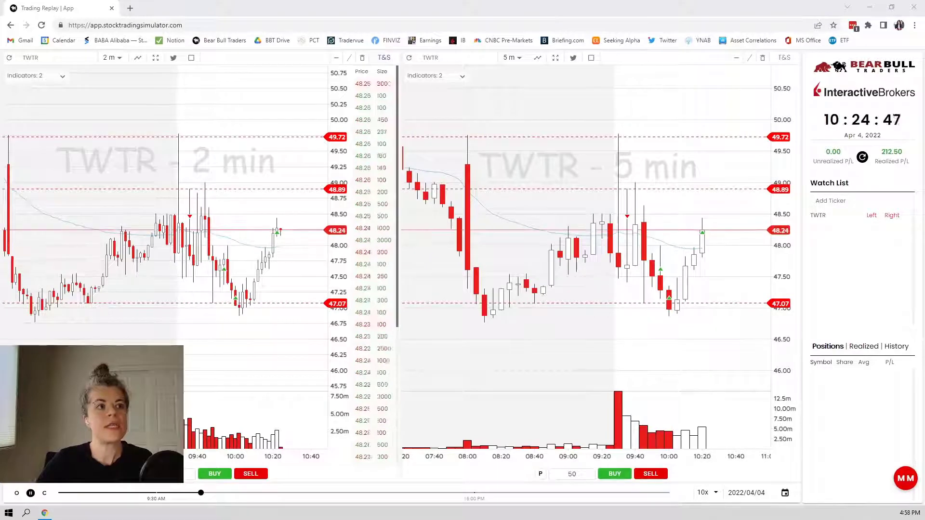
mouse_move(68, 305)
left_mouse_down()
mouse_move(91, 314)
mouse_move(81, 309)
left_mouse_up()
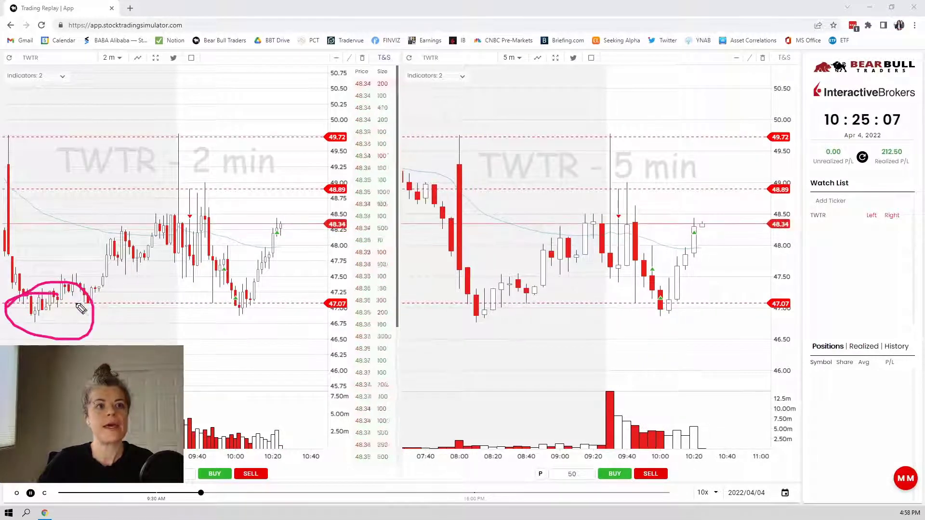
left_click_drag(178, 309, 259, 311)
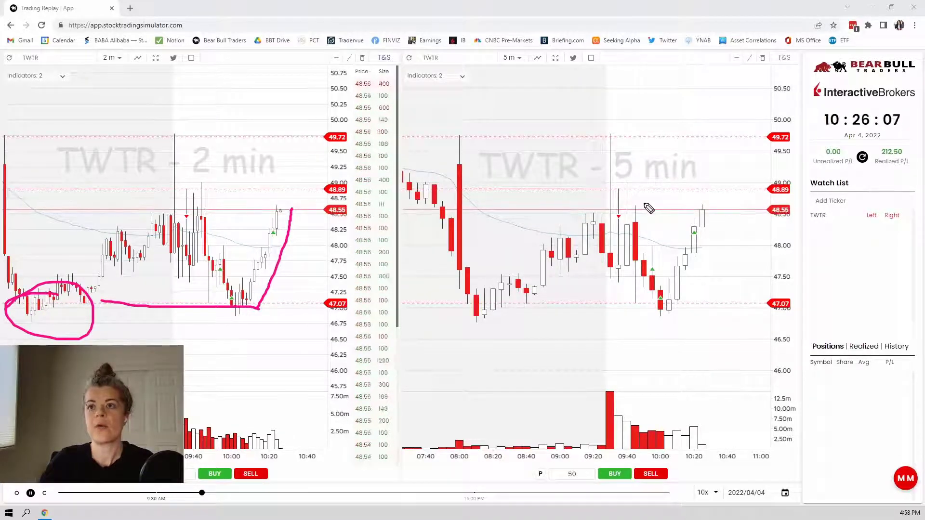
mouse_move(620, 197)
left_mouse_down()
mouse_move(652, 241)
mouse_move(672, 305)
mouse_move(733, 192)
left_mouse_up()
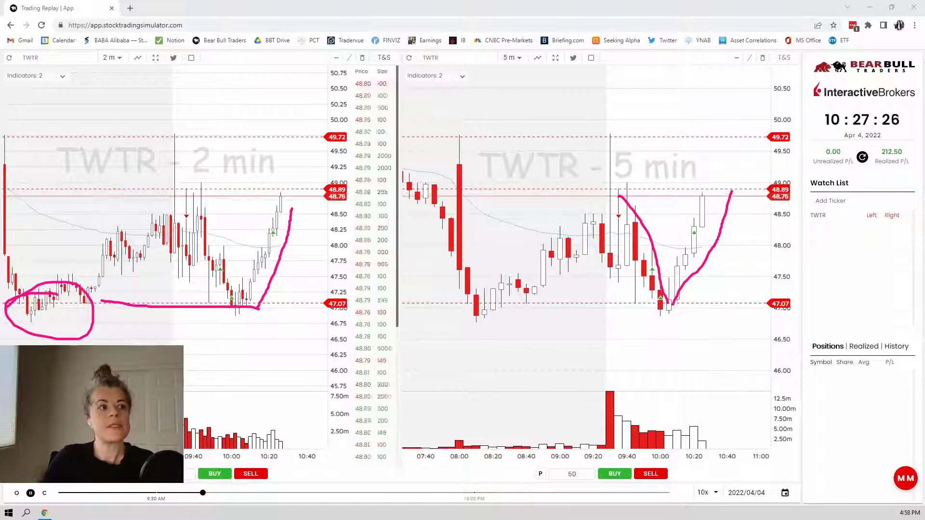
key("Escape")
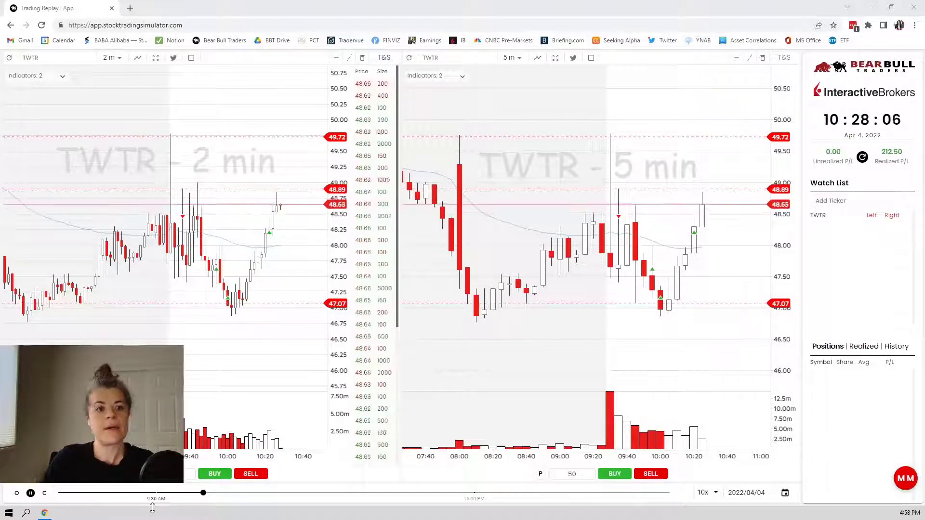
Step: Enter 250 as the share quantity and skip the replay ahead to 10:48, TWTR near 49.41
double_click(554, 473)
type("2")
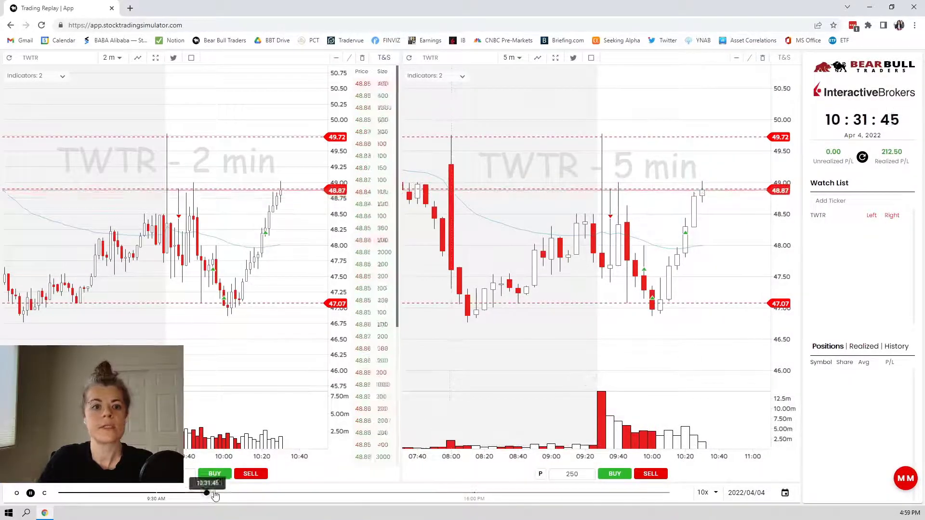
left_click(209, 493)
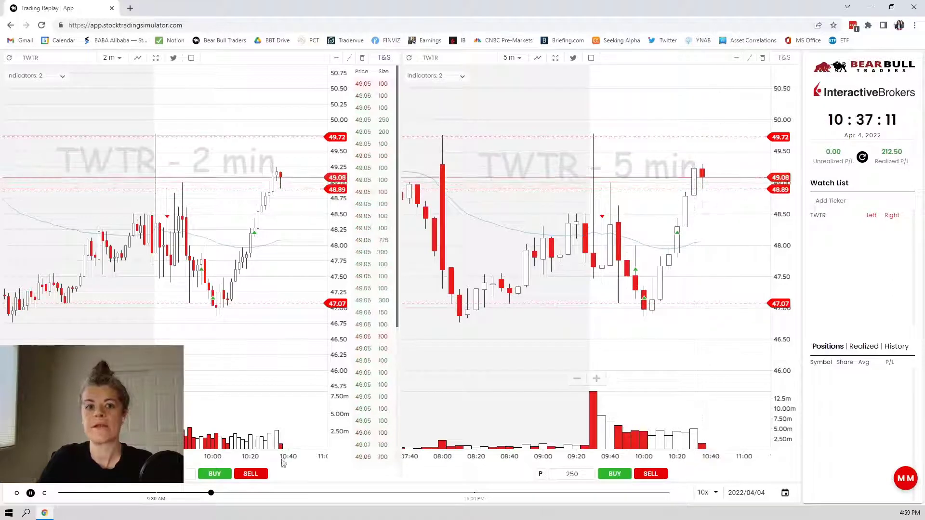
left_click(215, 493)
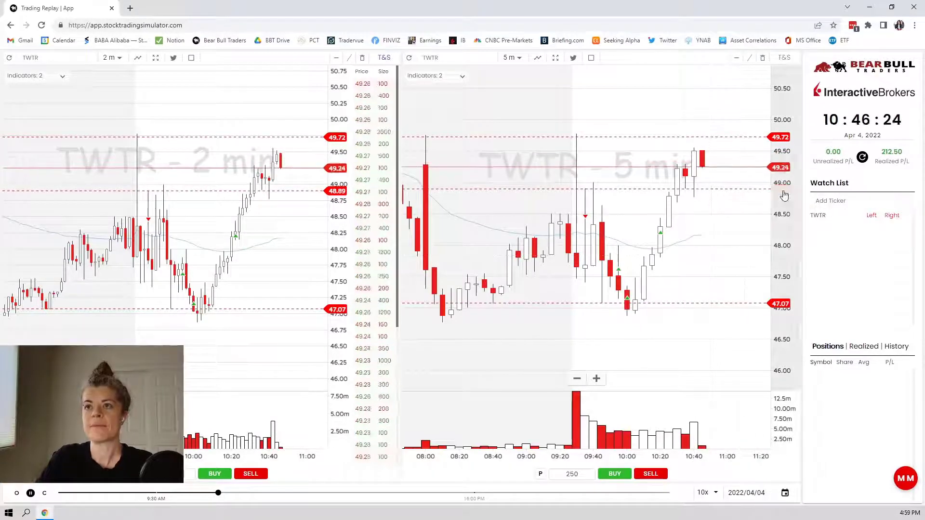
scroll(303, 275, "up", 5)
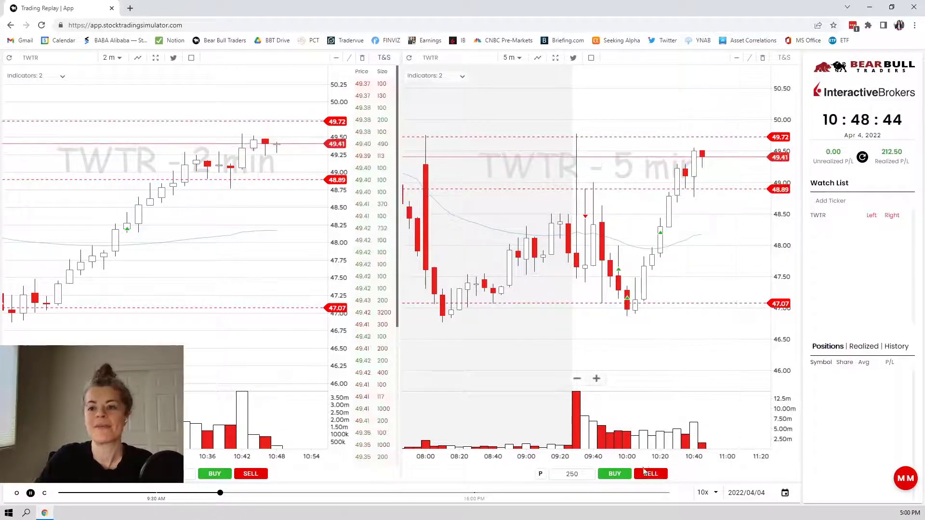
Step: Buy 250 TWTR shares long at 49.38, then skip the replay ahead to about 11:15
left_click(615, 474)
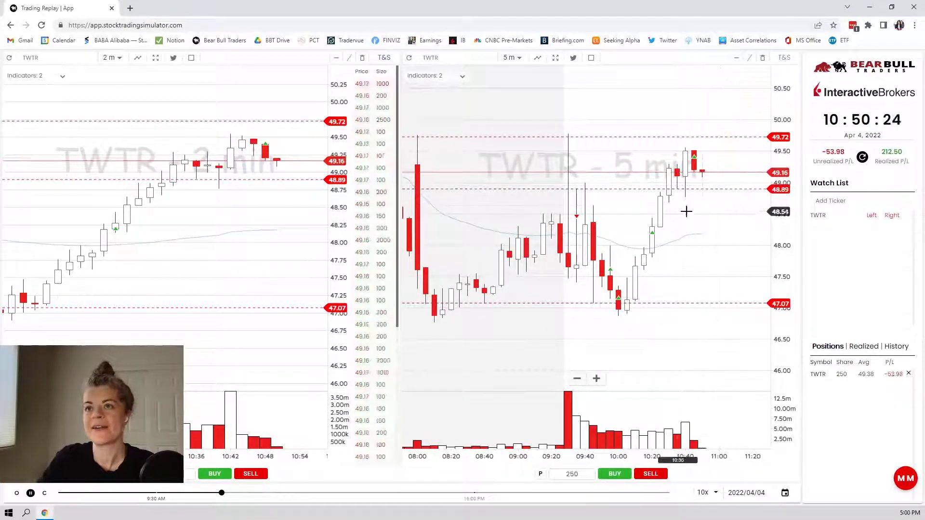
left_click(243, 492)
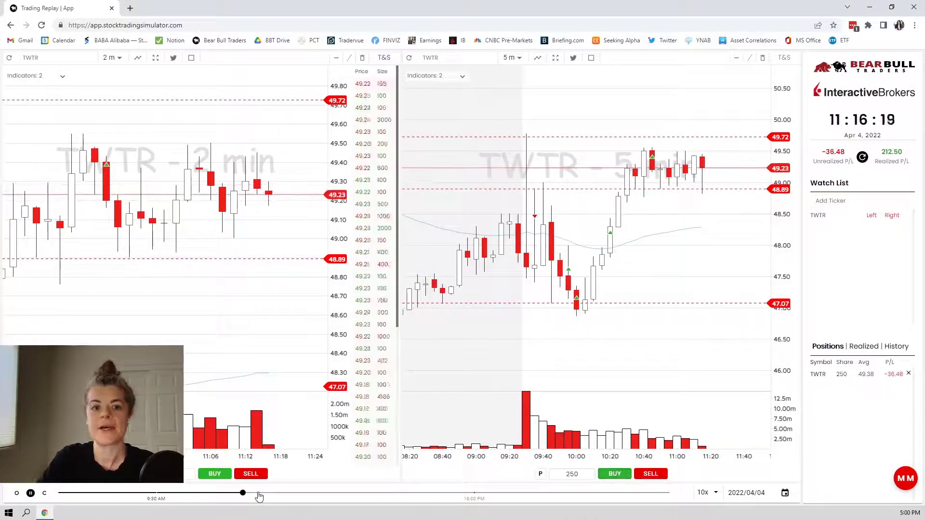
Step: Skip the replay ahead in jumps to about 11:34, 11:56 and 12:22
left_click(259, 492)
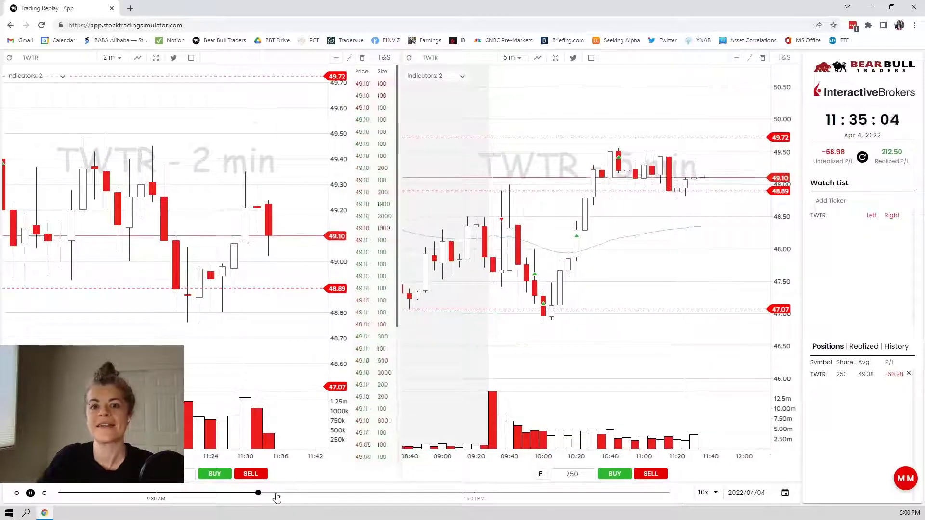
left_click(276, 493)
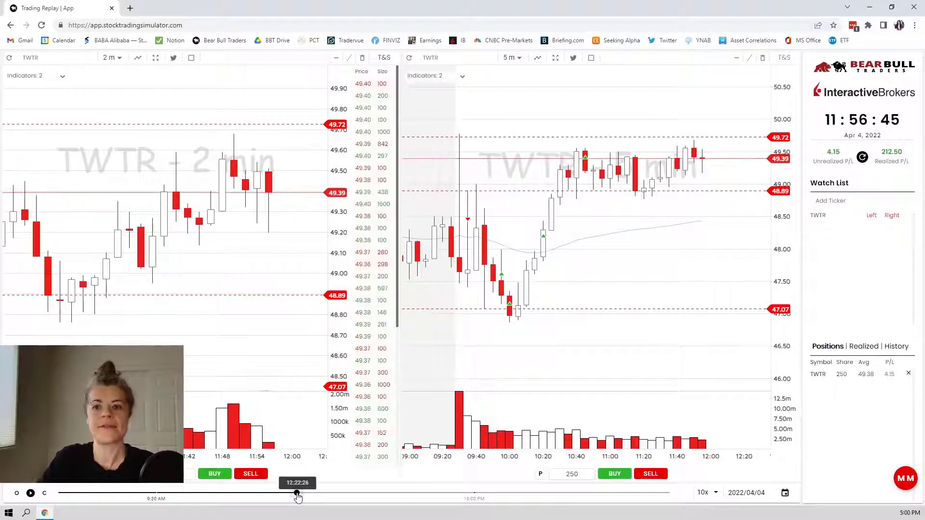
left_click(297, 493)
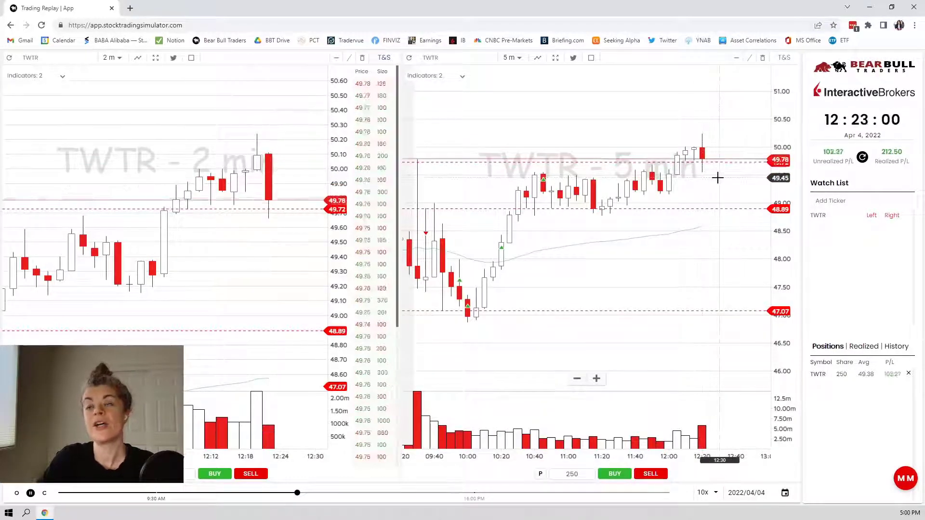
Step: Switch the left chart from 2-minute to 15-minute candles
scroll(201, 247, "down", 5)
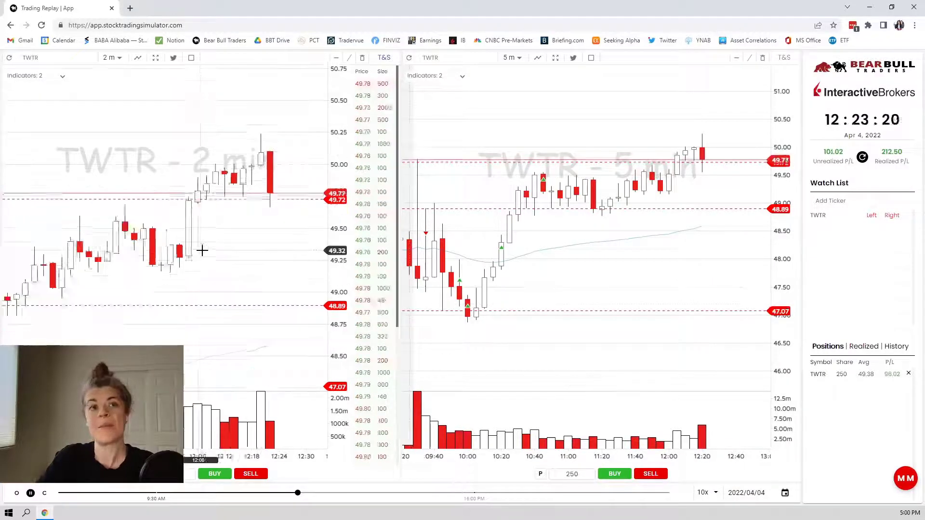
left_click(111, 57)
left_click(113, 117)
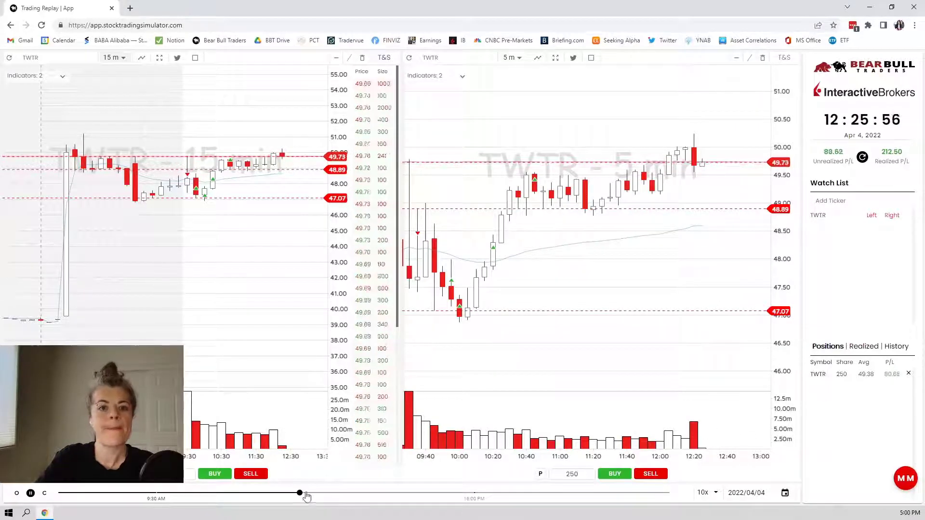
Step: Skip the replay ahead to about 12:39, then to about 13:18
left_click(311, 494)
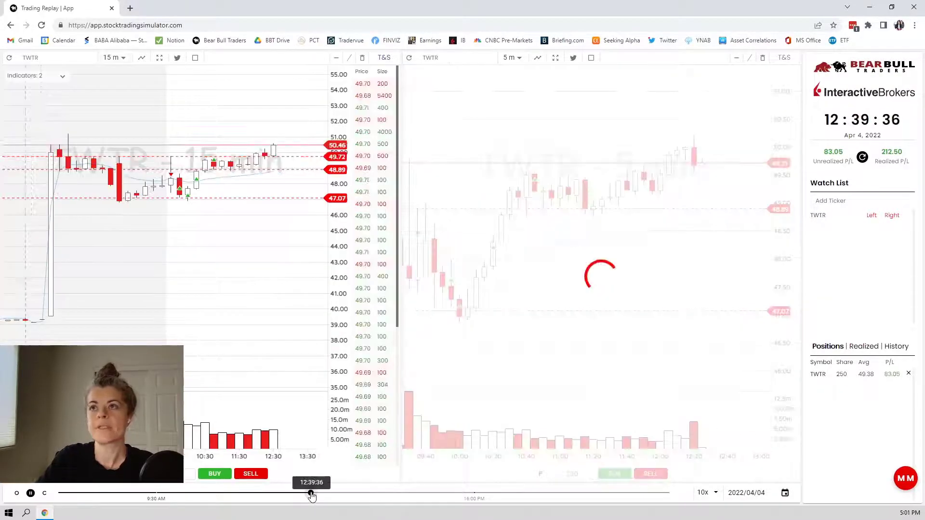
left_click(343, 493)
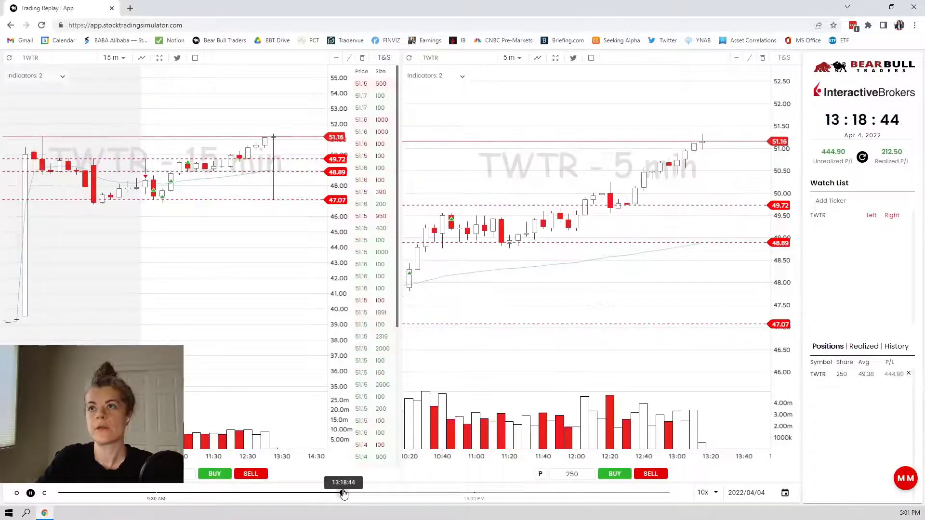